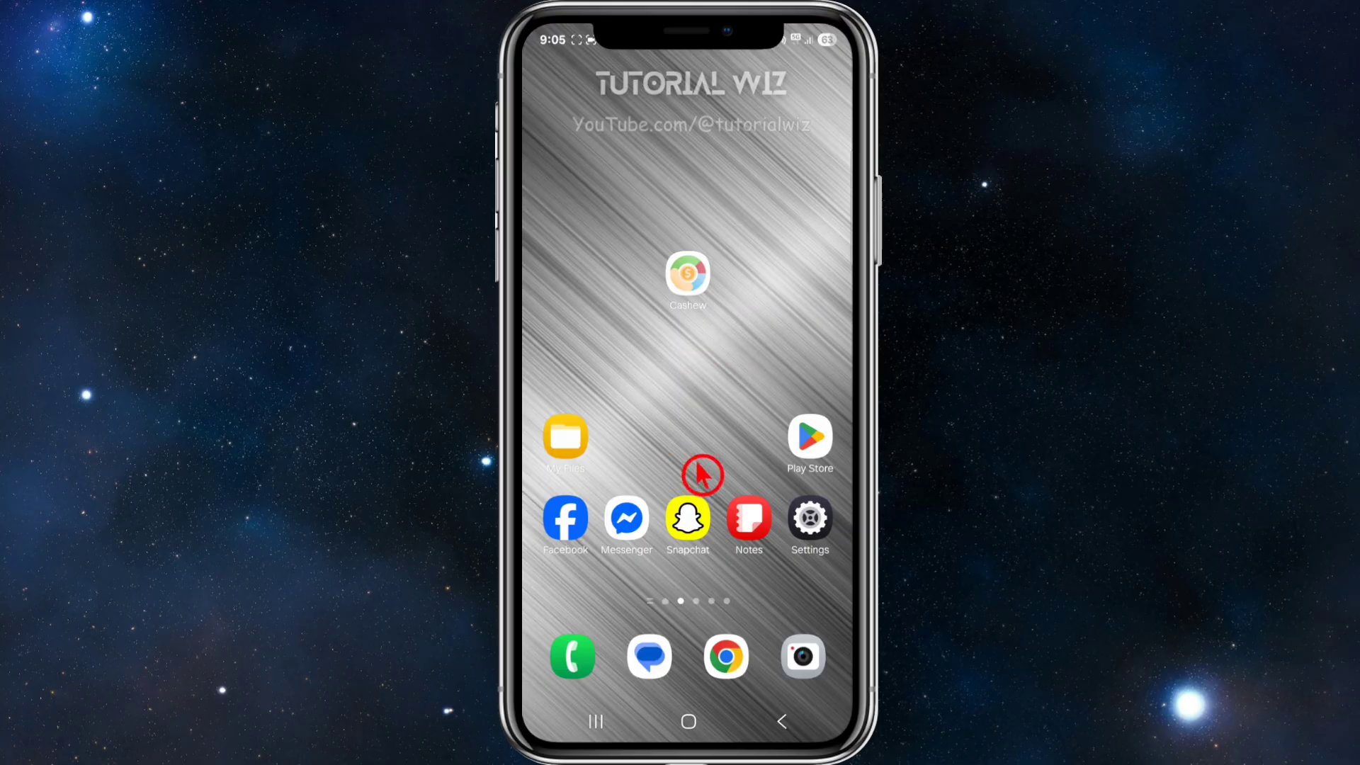
Open the Play Store to the earlier Cashew expense budget tracker search results
click(783, 447)
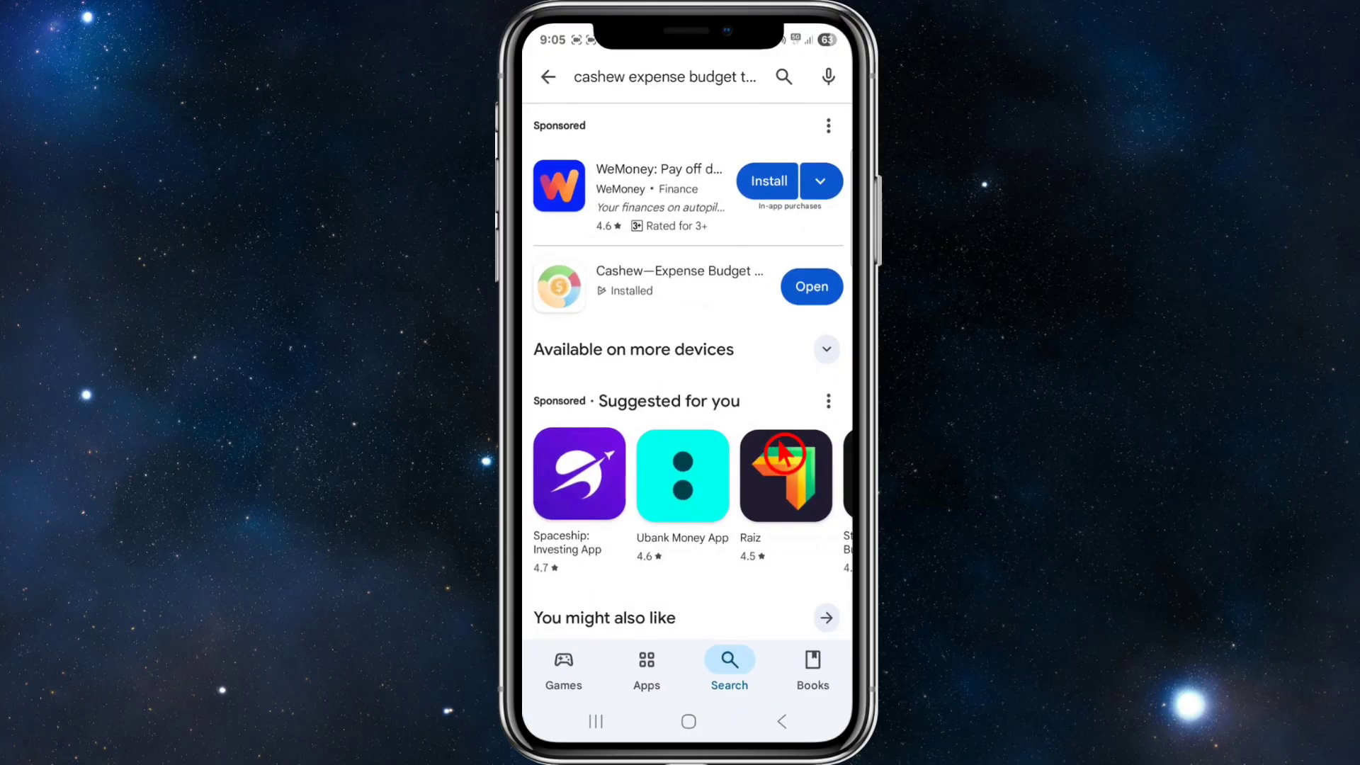
Launch the installed Cashew—Expense Budget Tracker app from its Play Store listing
click(639, 317)
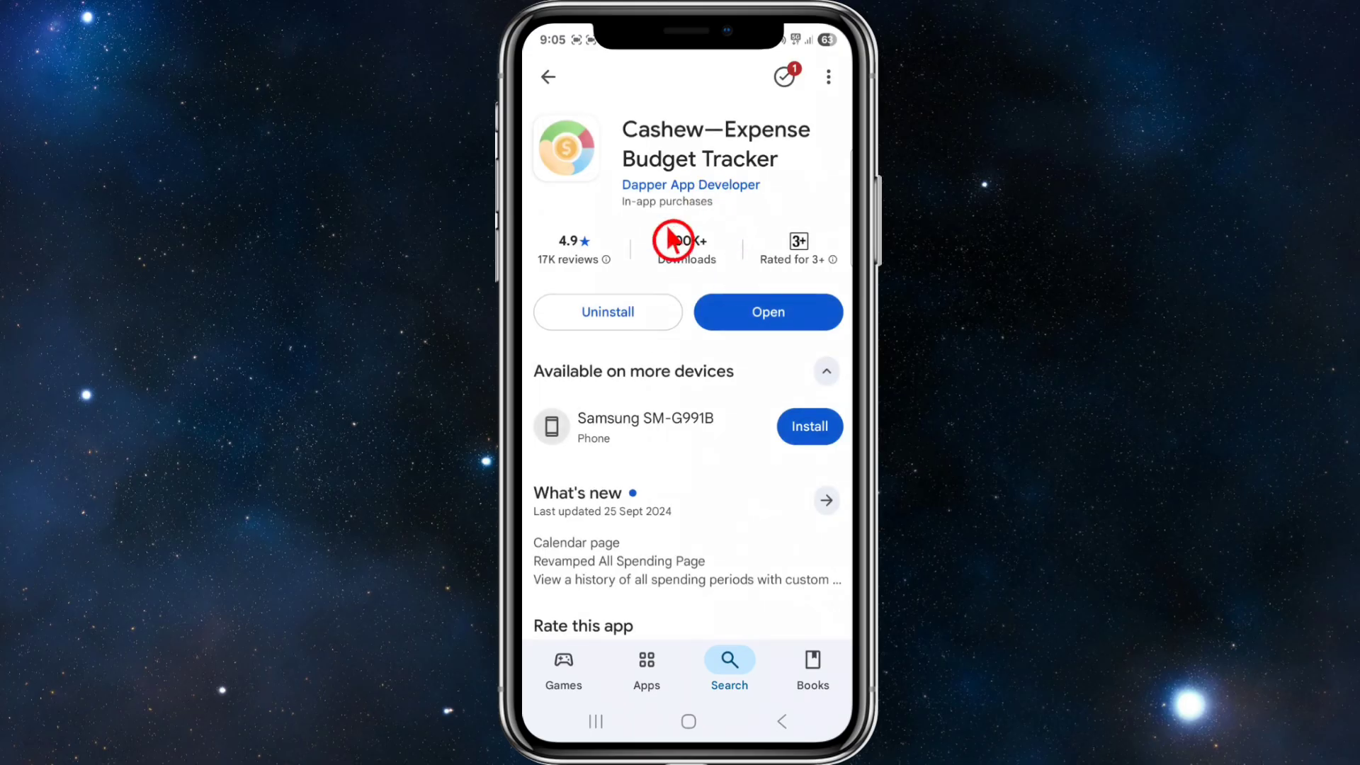
click(746, 324)
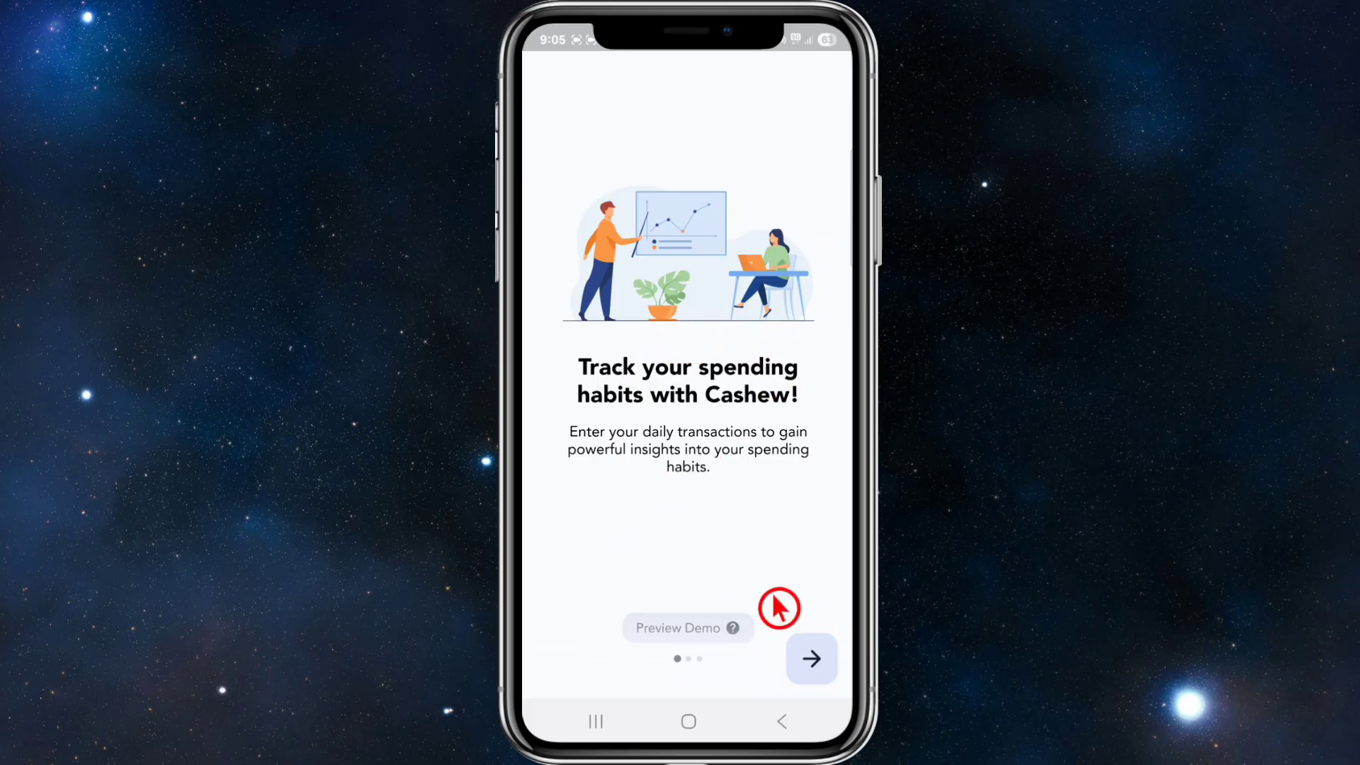
Advance through Cashew's onboarding to the Welcome to Cashew sign-in page
click(739, 664)
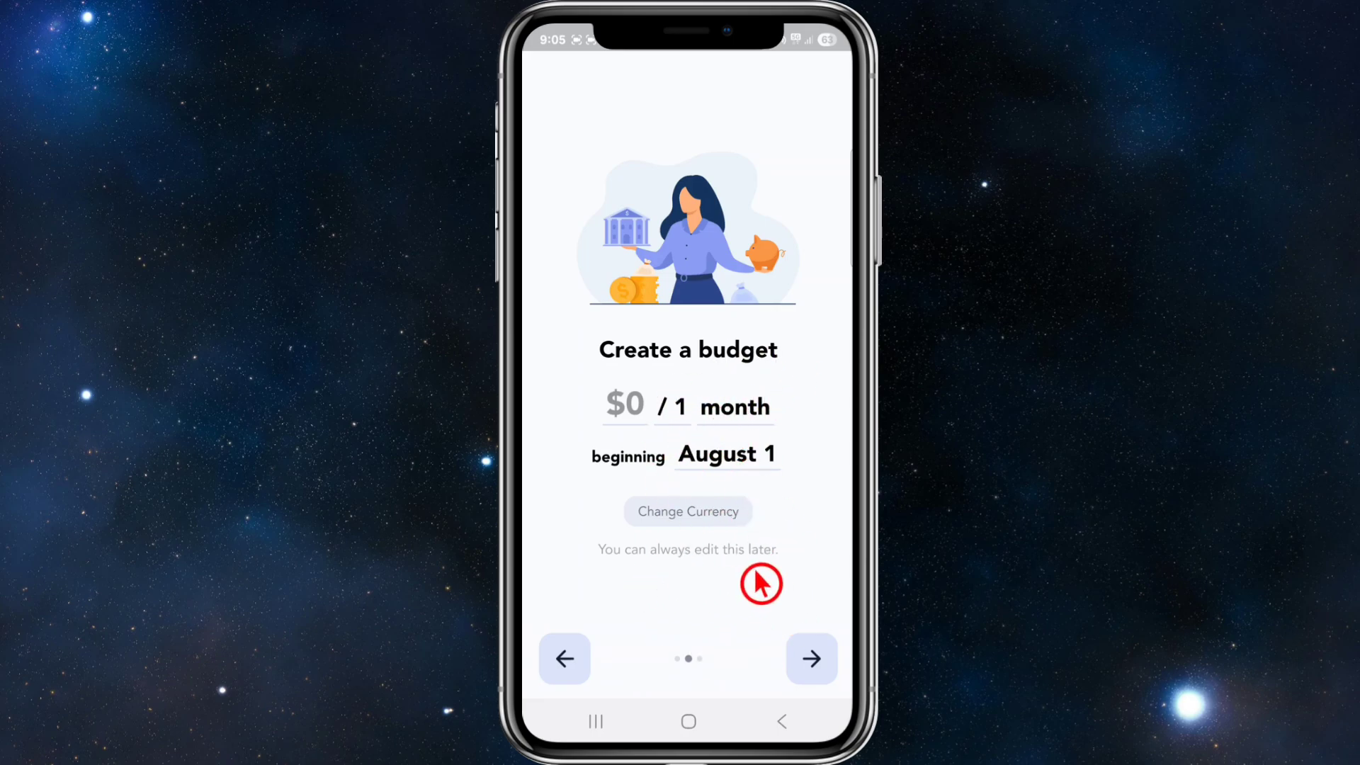
scroll(731, 671, down, 1)
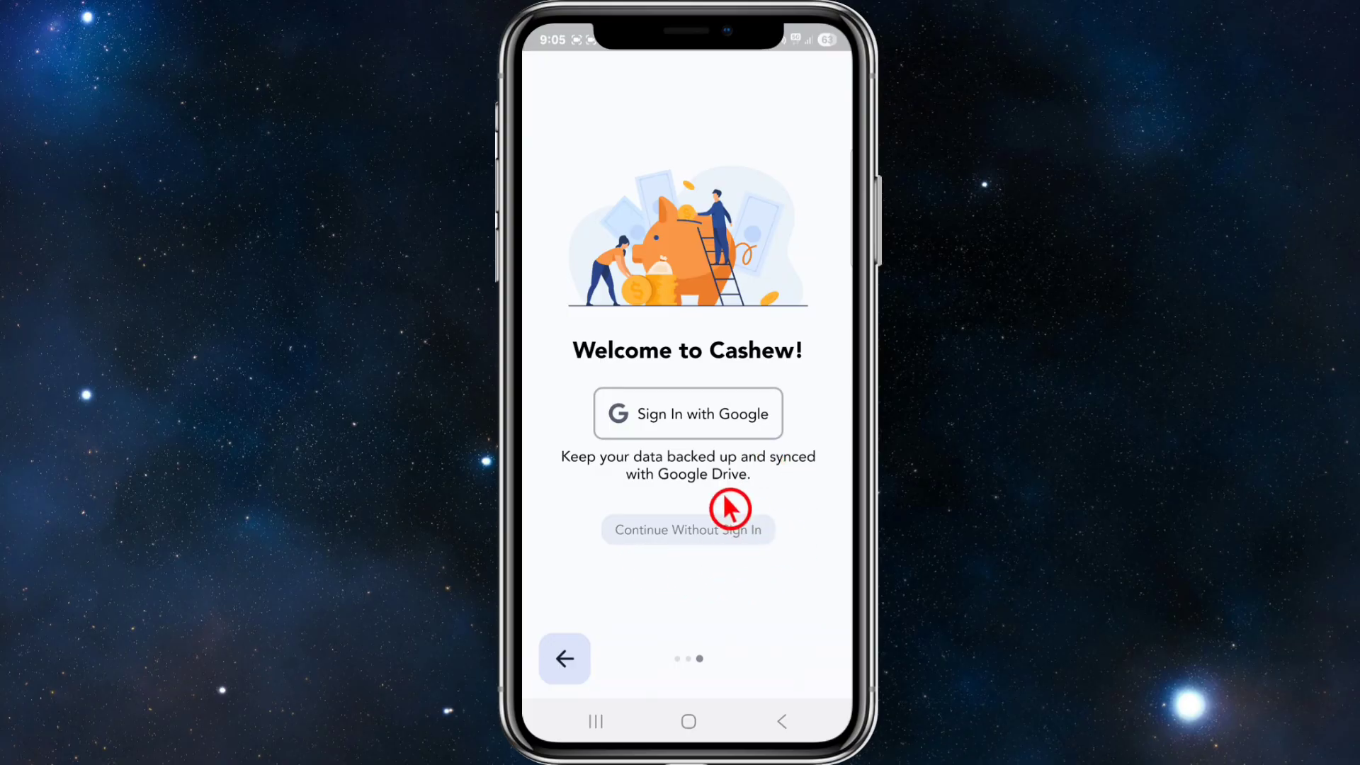
Sign in with the Google account and grant Cashew access to its Drive configuration data
click(727, 436)
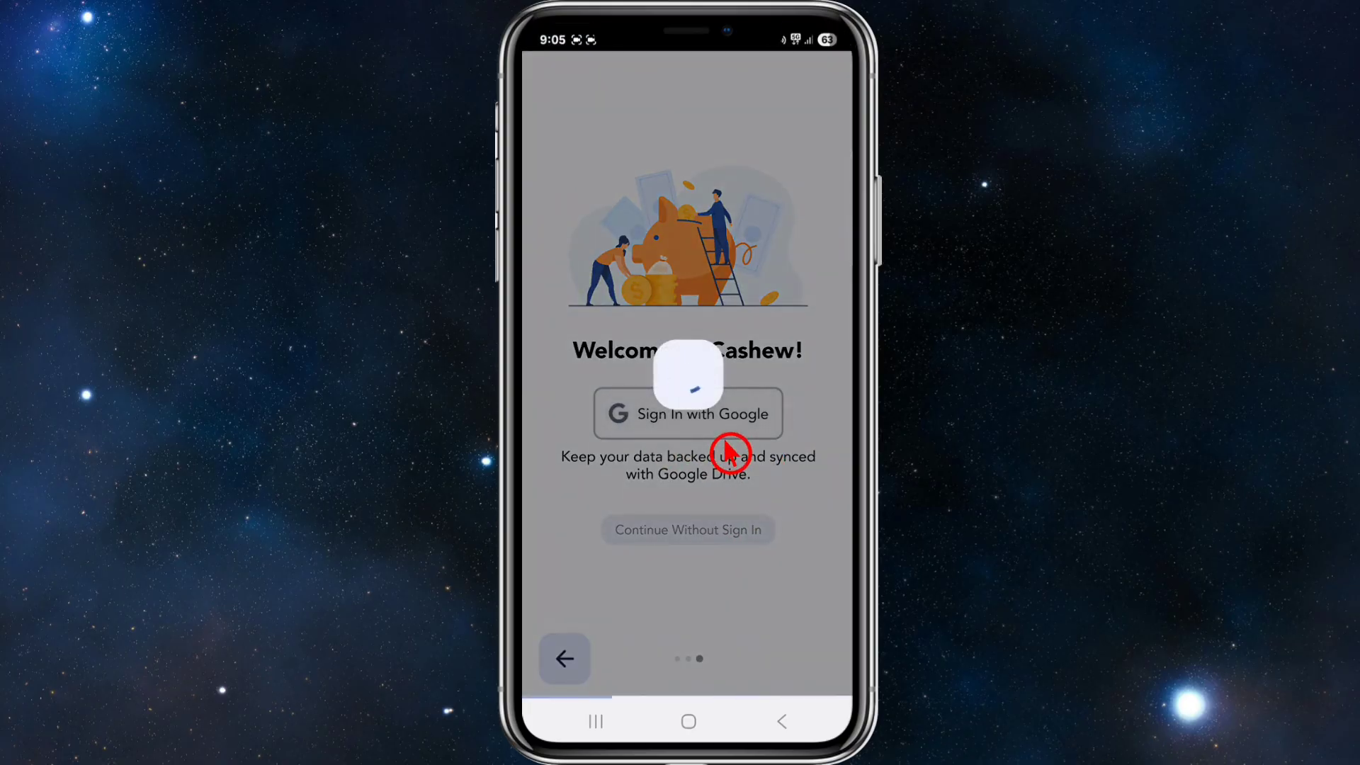
click(730, 443)
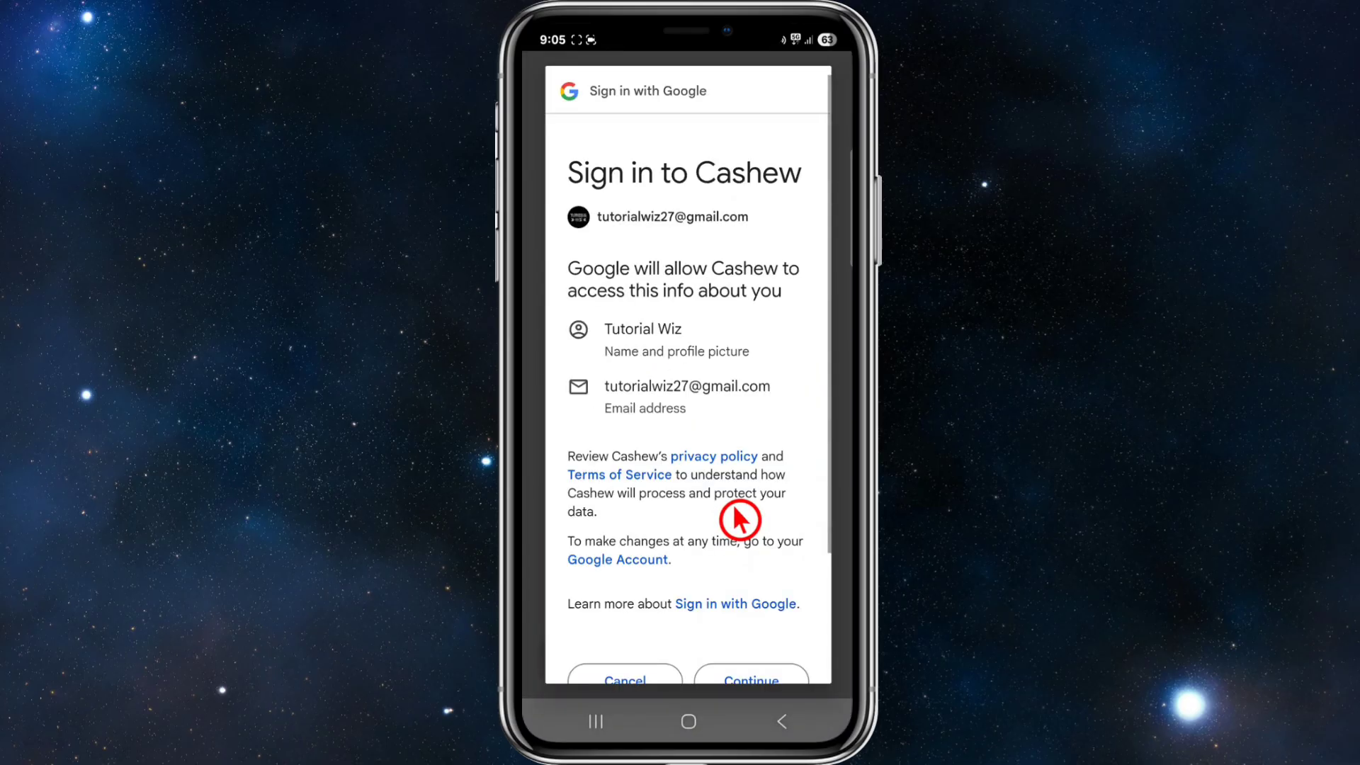
scroll(740, 520, down, 3)
click(740, 524)
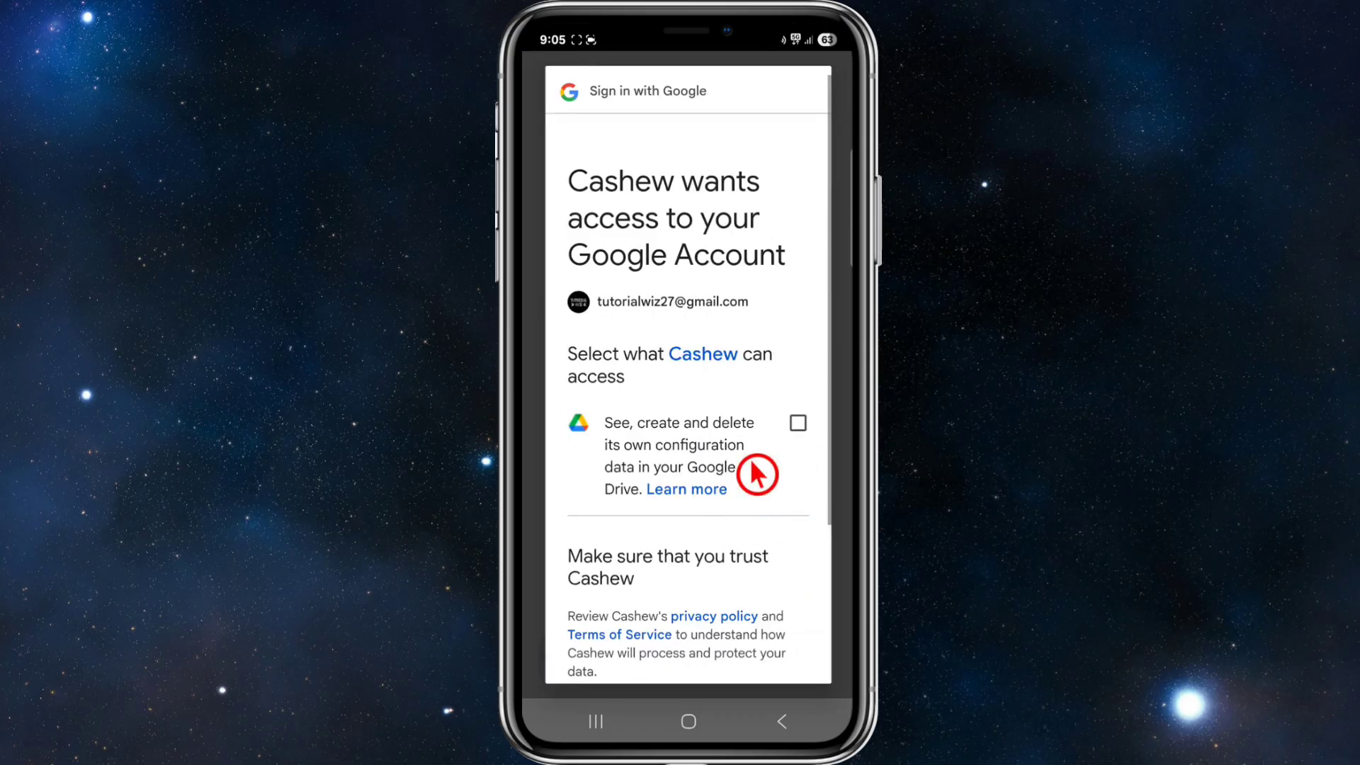
click(798, 423)
scroll(752, 471, down, 3)
click(723, 643)
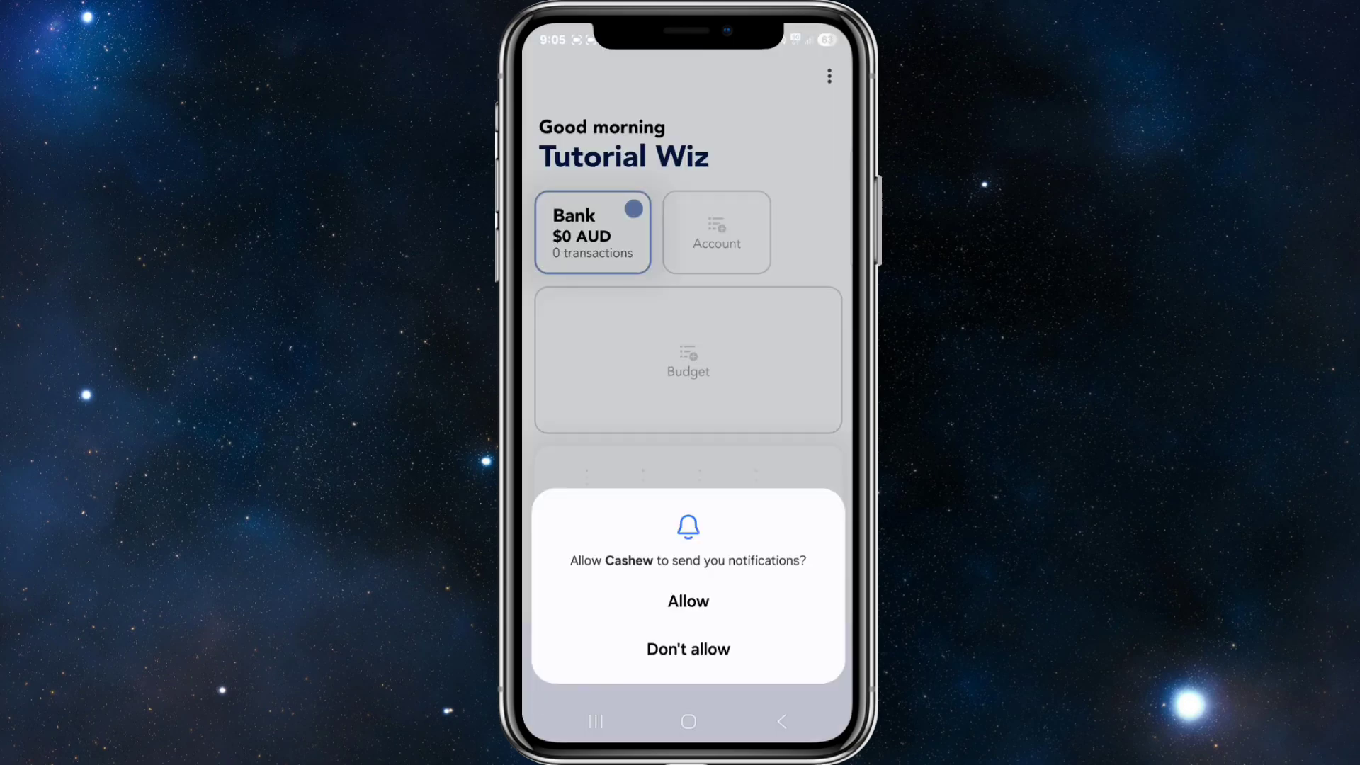
Dismiss the notification permission prompt to reveal the $0 AUD Bank account
click(721, 646)
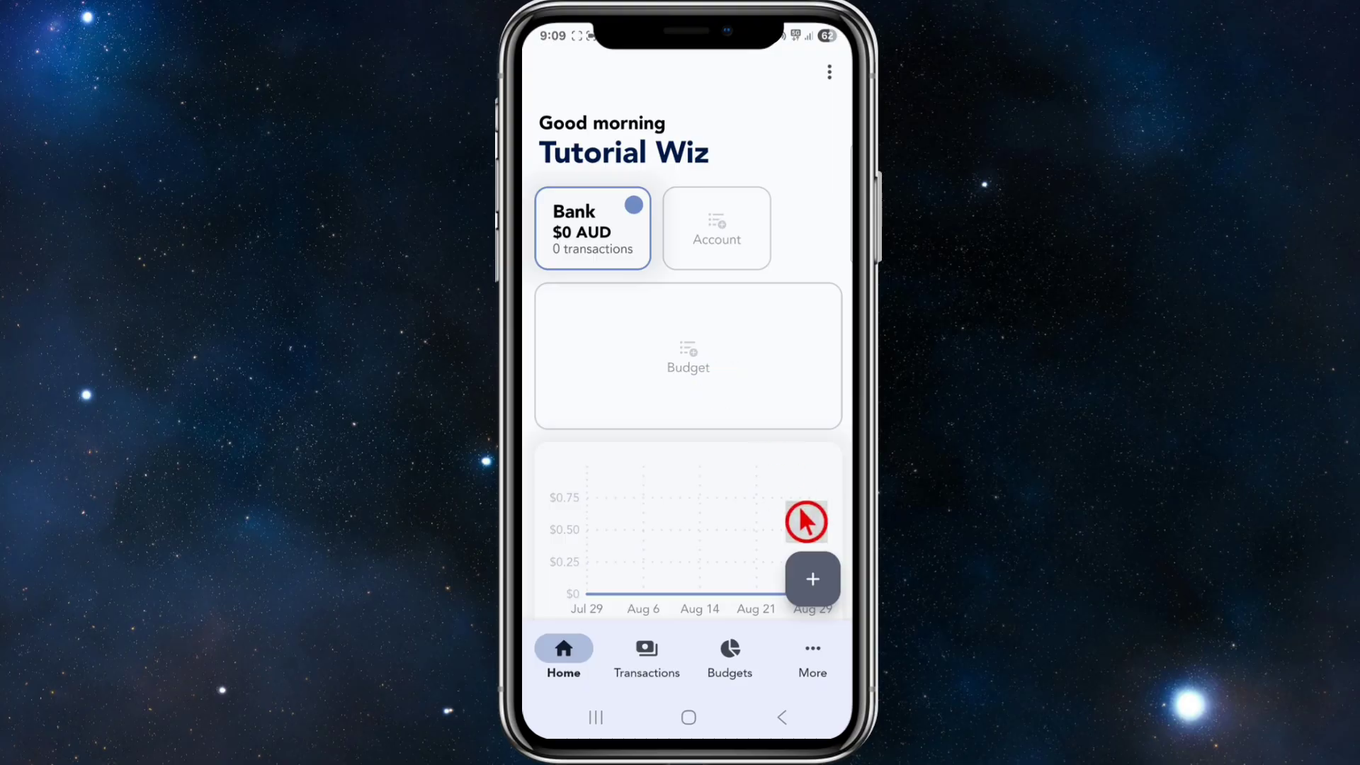
Start a new transaction titled 'Car repairs' and begin adding a new category for it
click(788, 603)
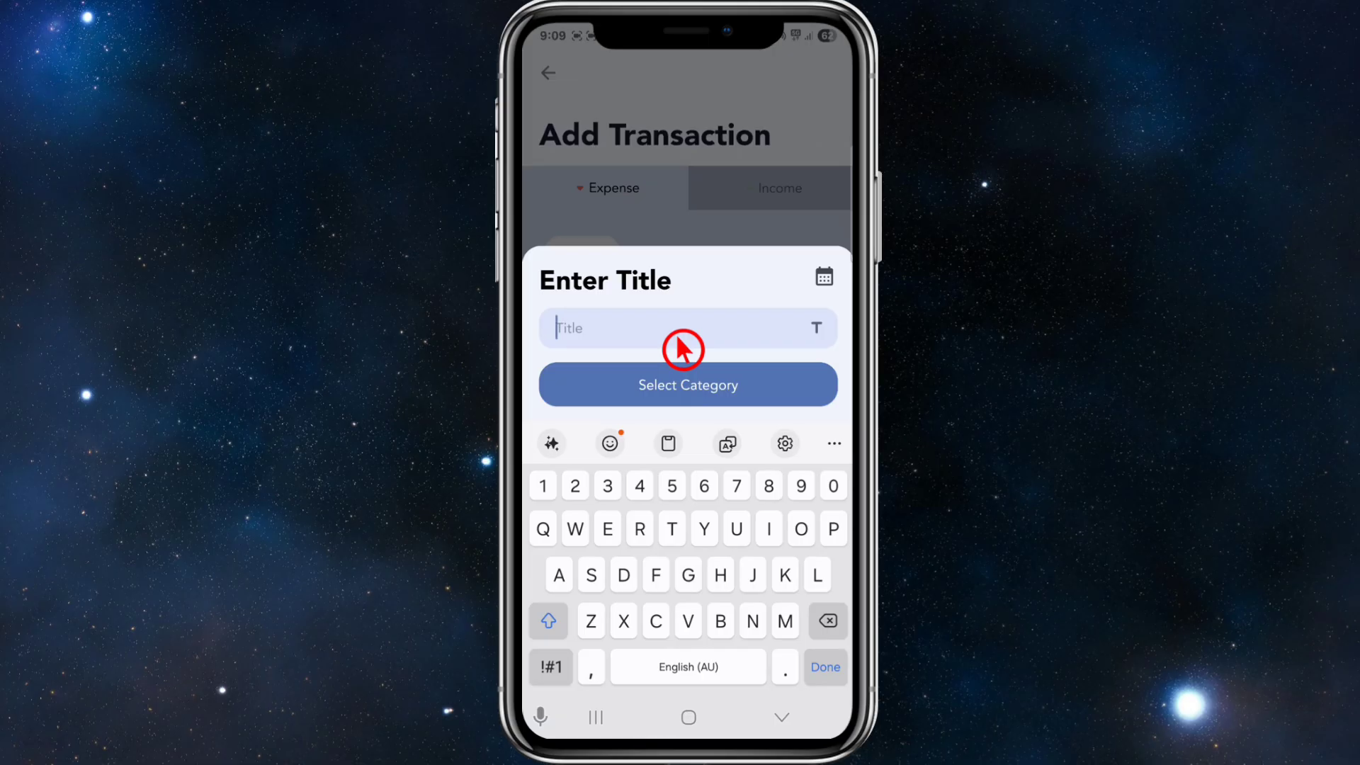
text(Car repairs)
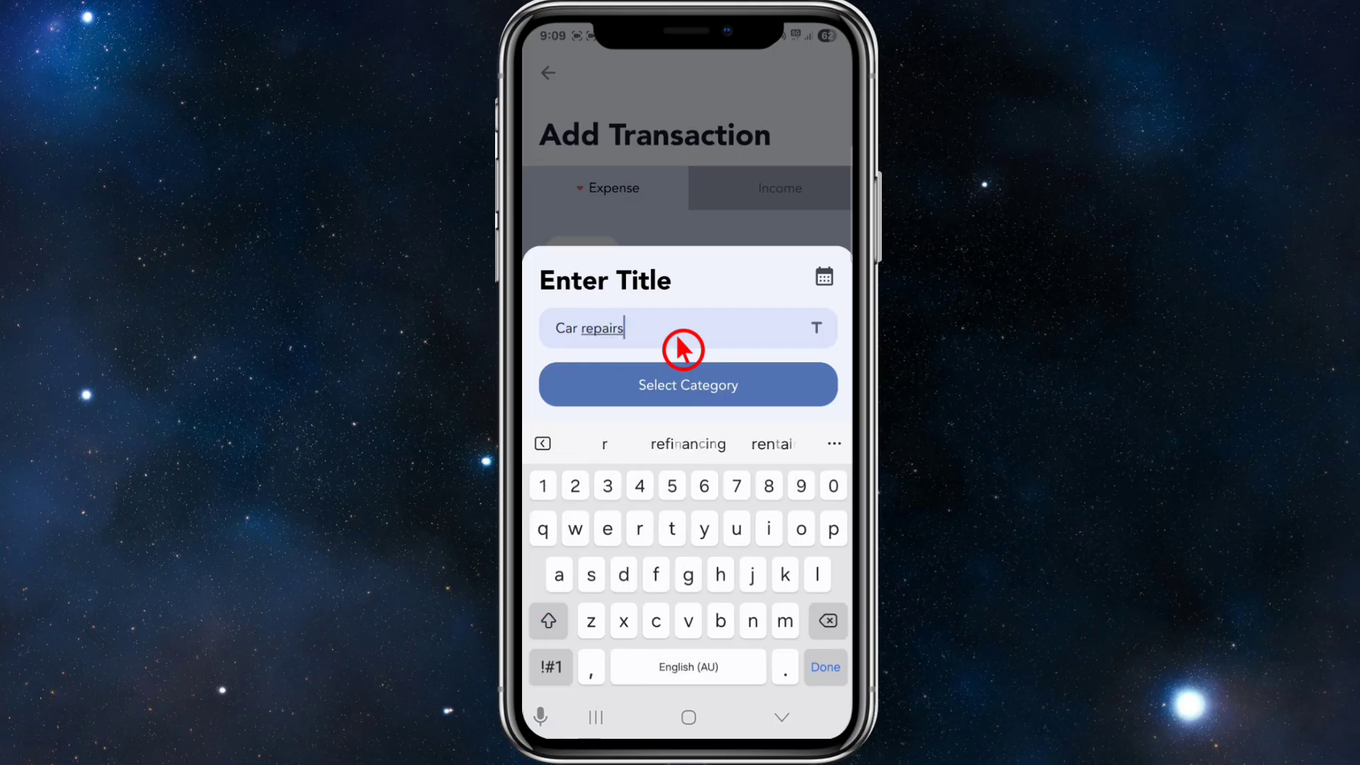
click(764, 386)
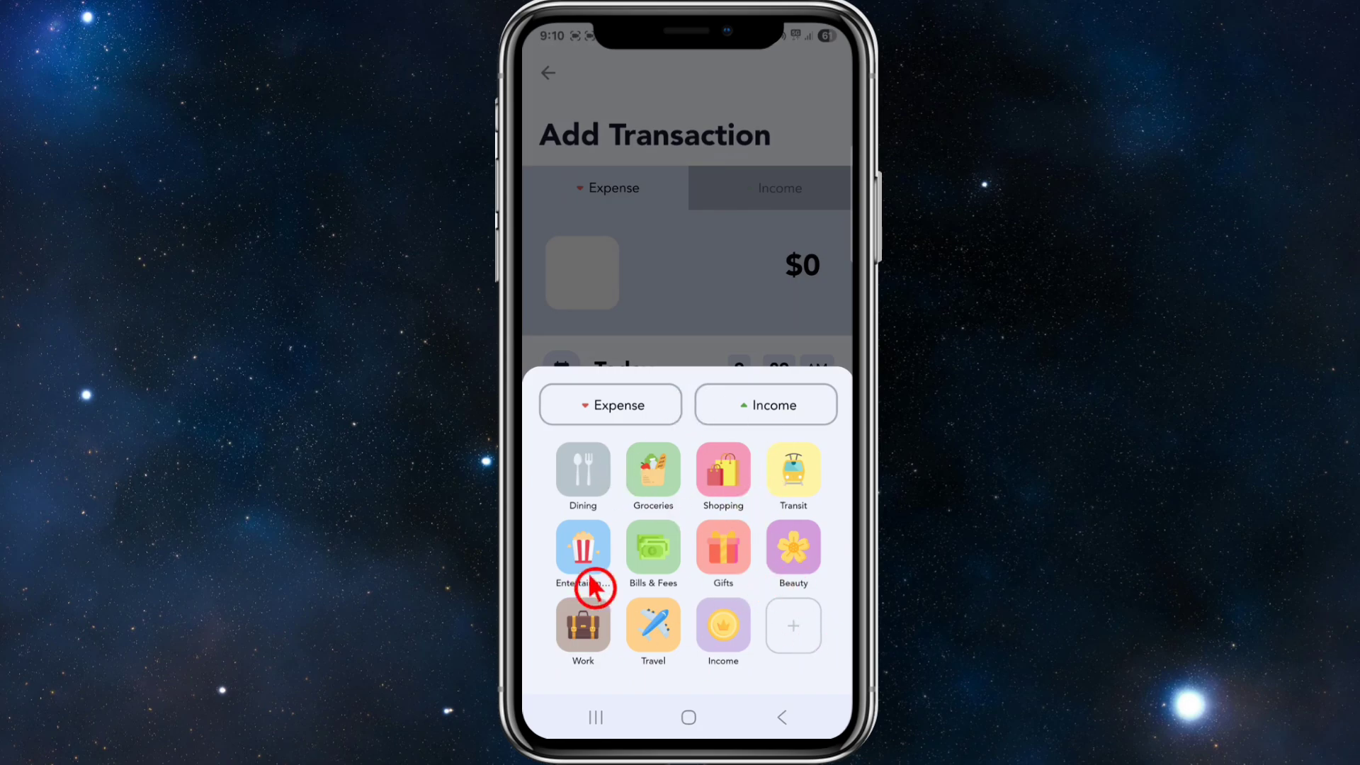
click(722, 644)
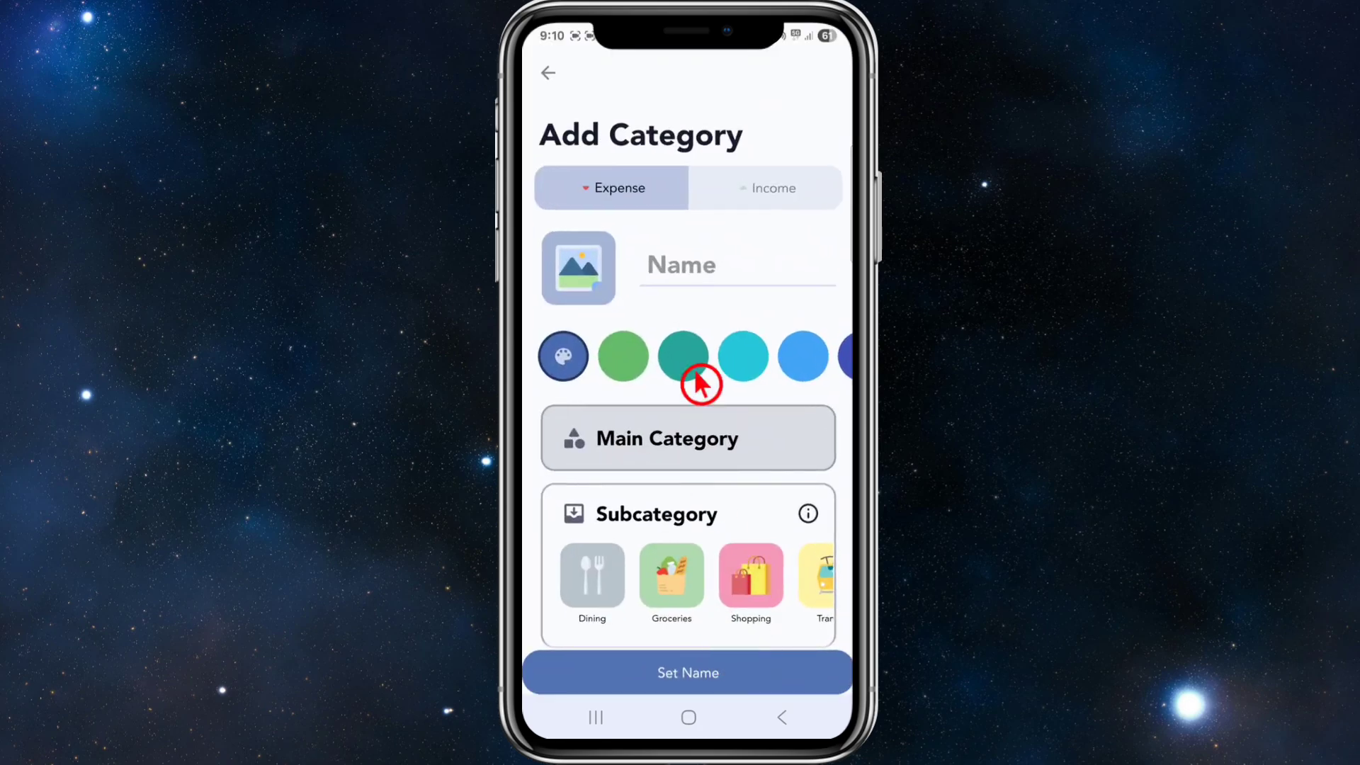
Add a new expense category named 'Car' with a green colour
click(690, 282)
text(Car)
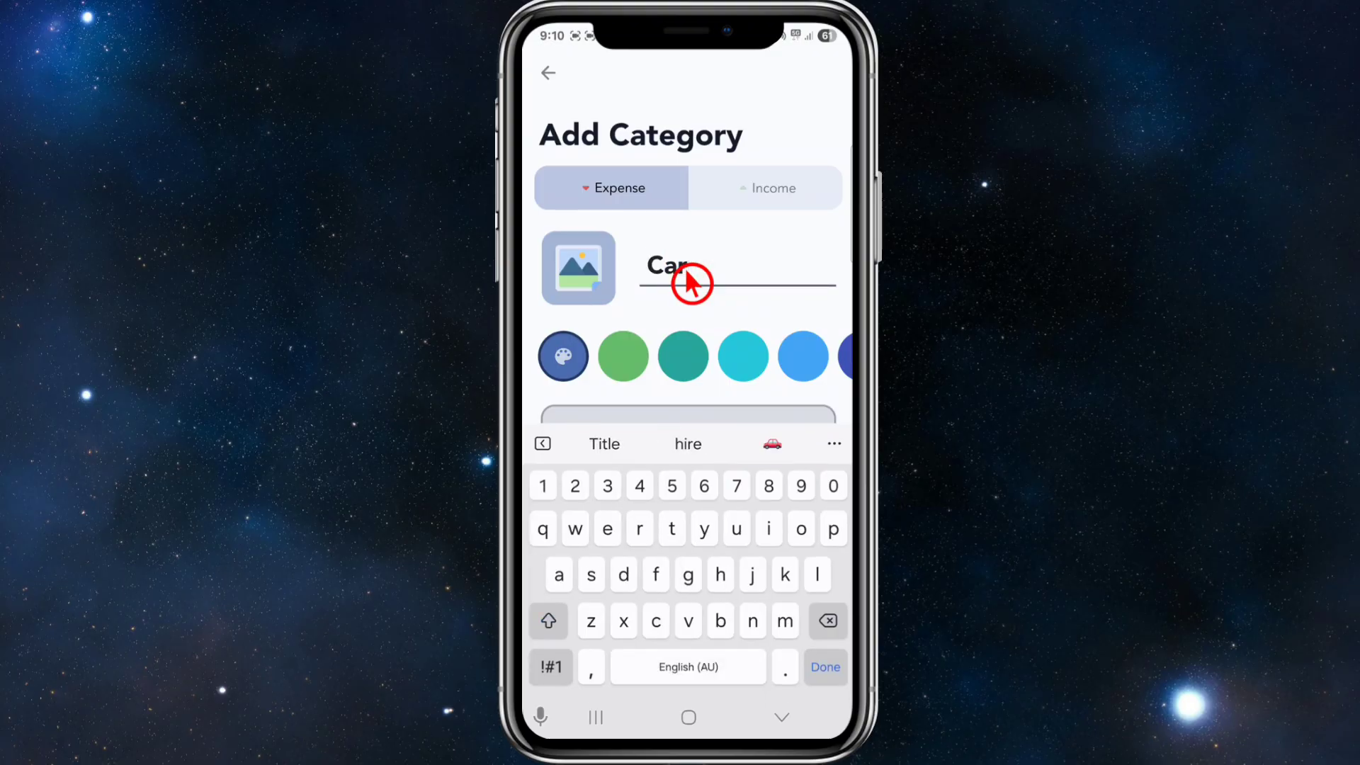
click(621, 368)
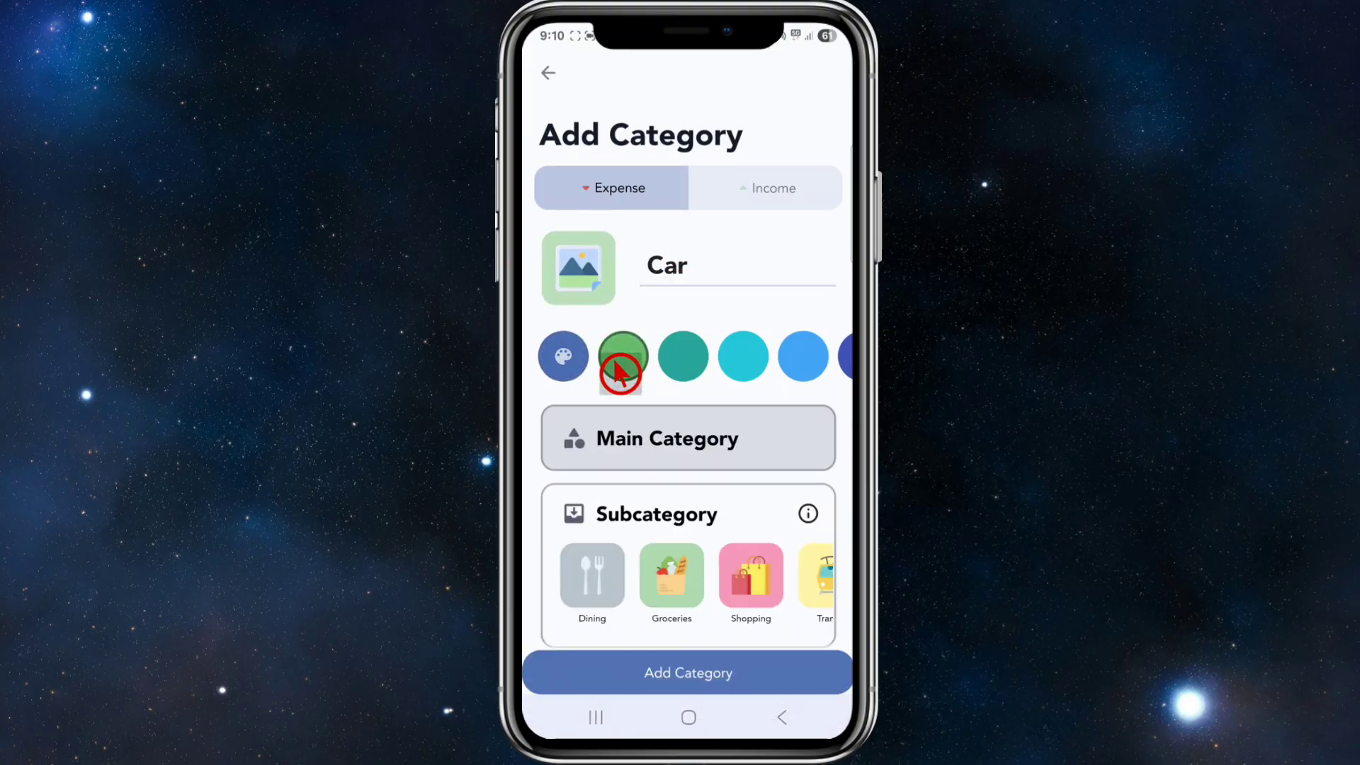
scroll(762, 376, right, 3)
scroll(761, 382, left, 3)
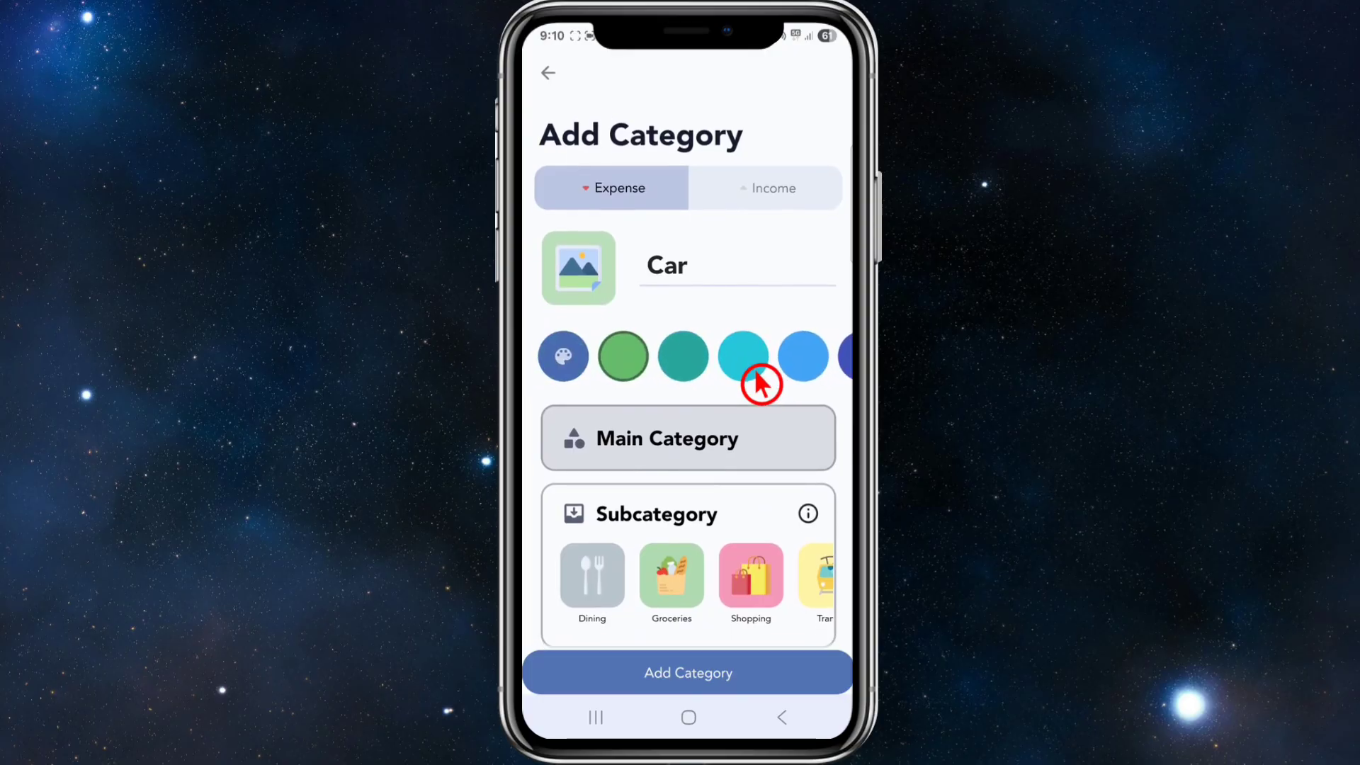
click(715, 672)
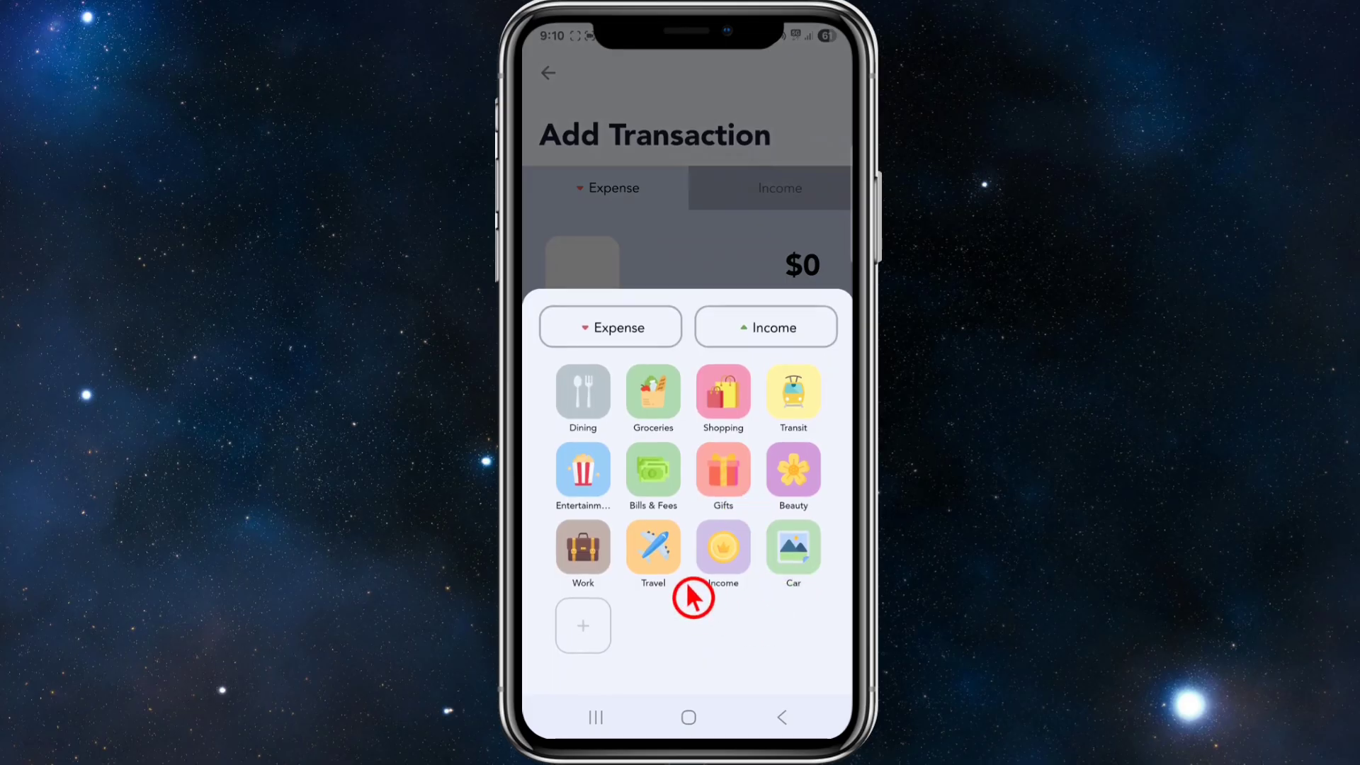
Save the Car repairs expense as $500 in the Car category
click(788, 581)
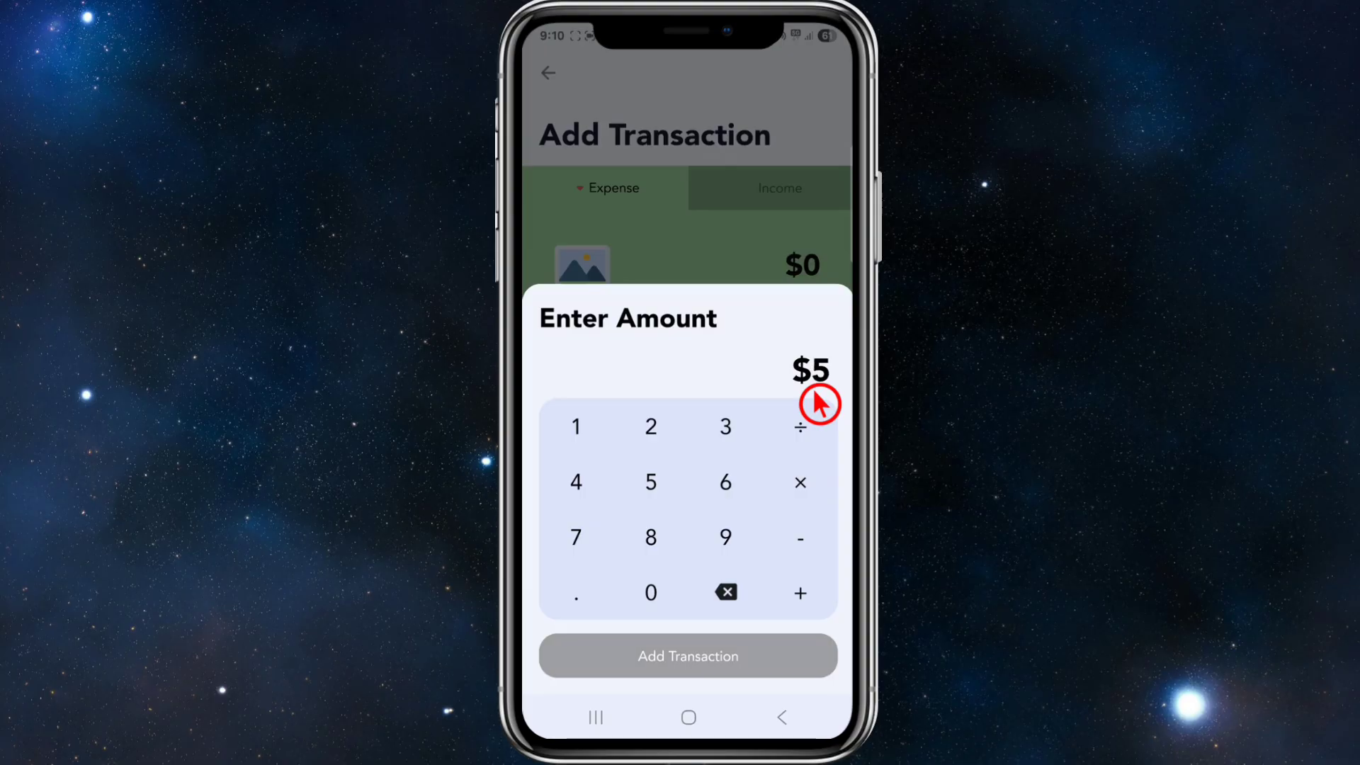
text(500)
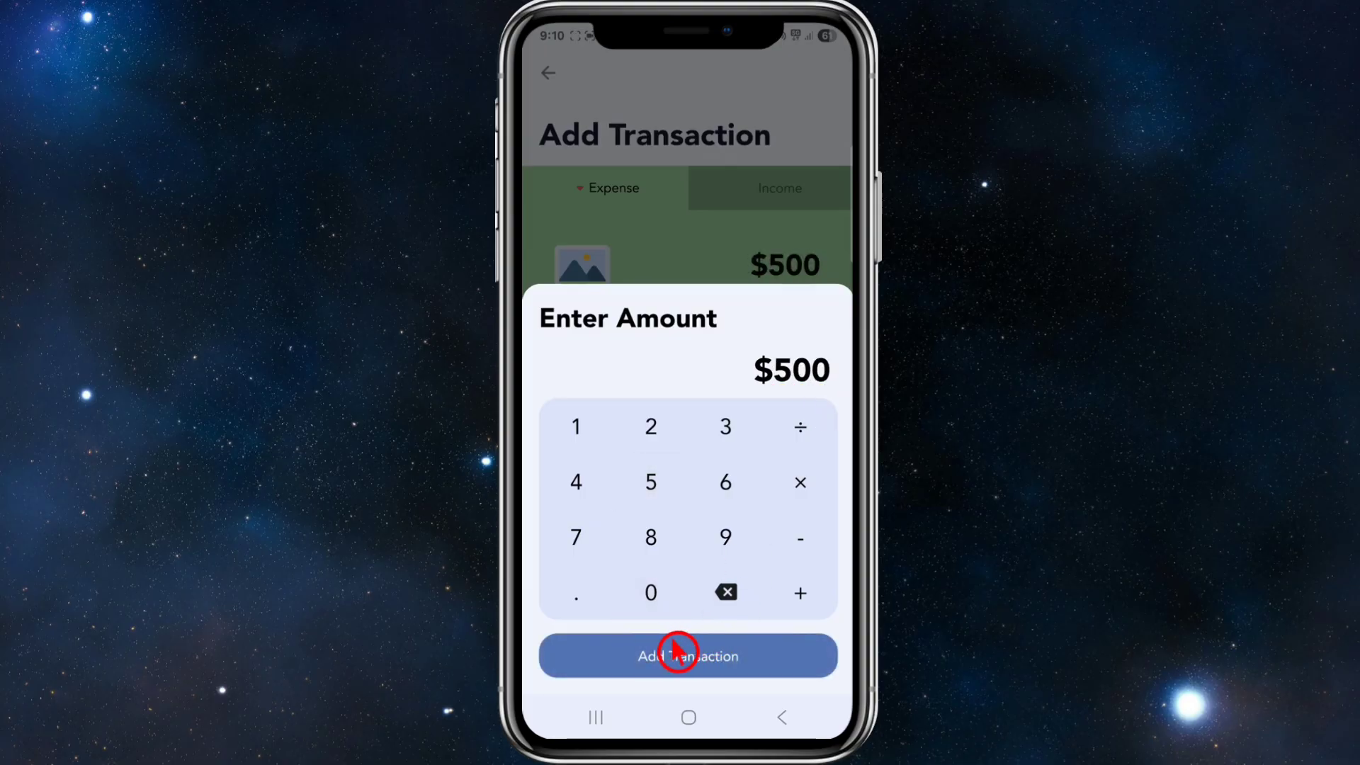
click(676, 653)
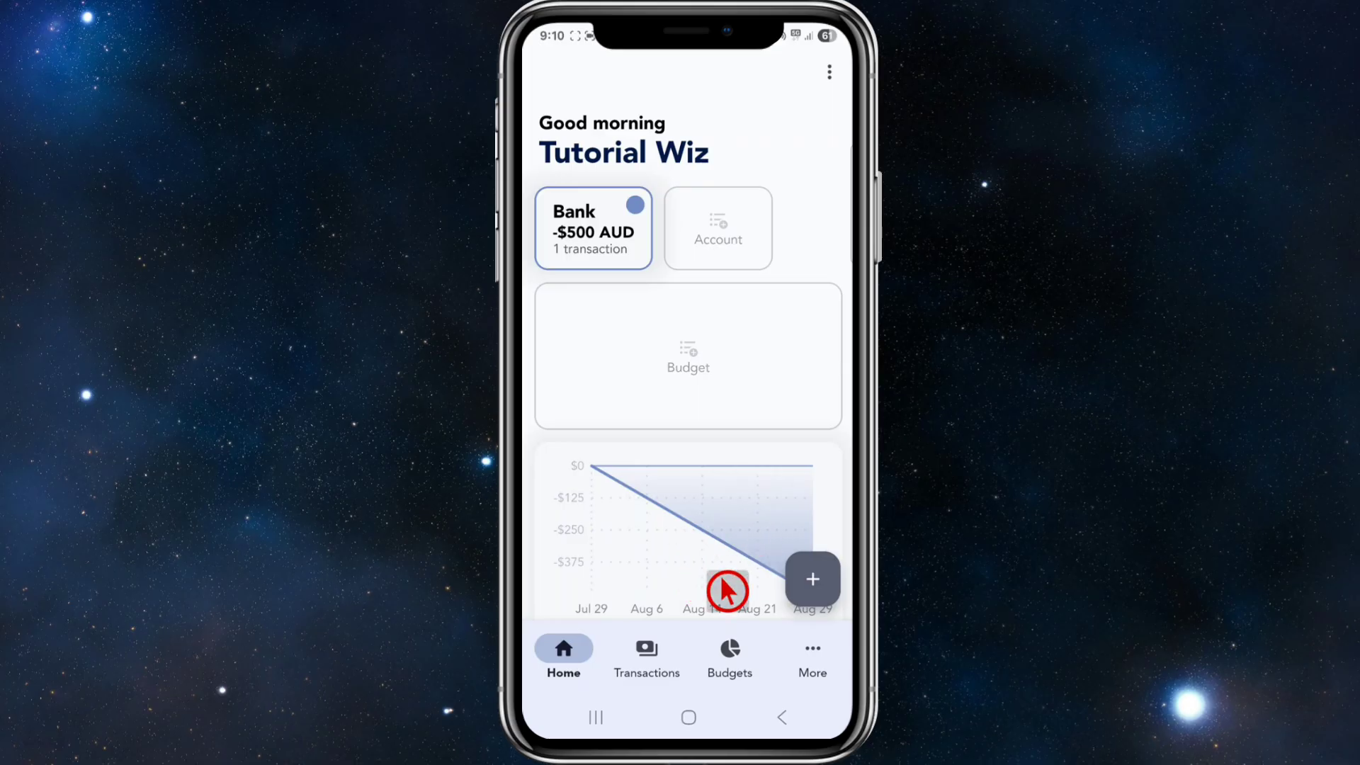
Add a 'Wage' transaction of $6,000 under the Income category
click(760, 595)
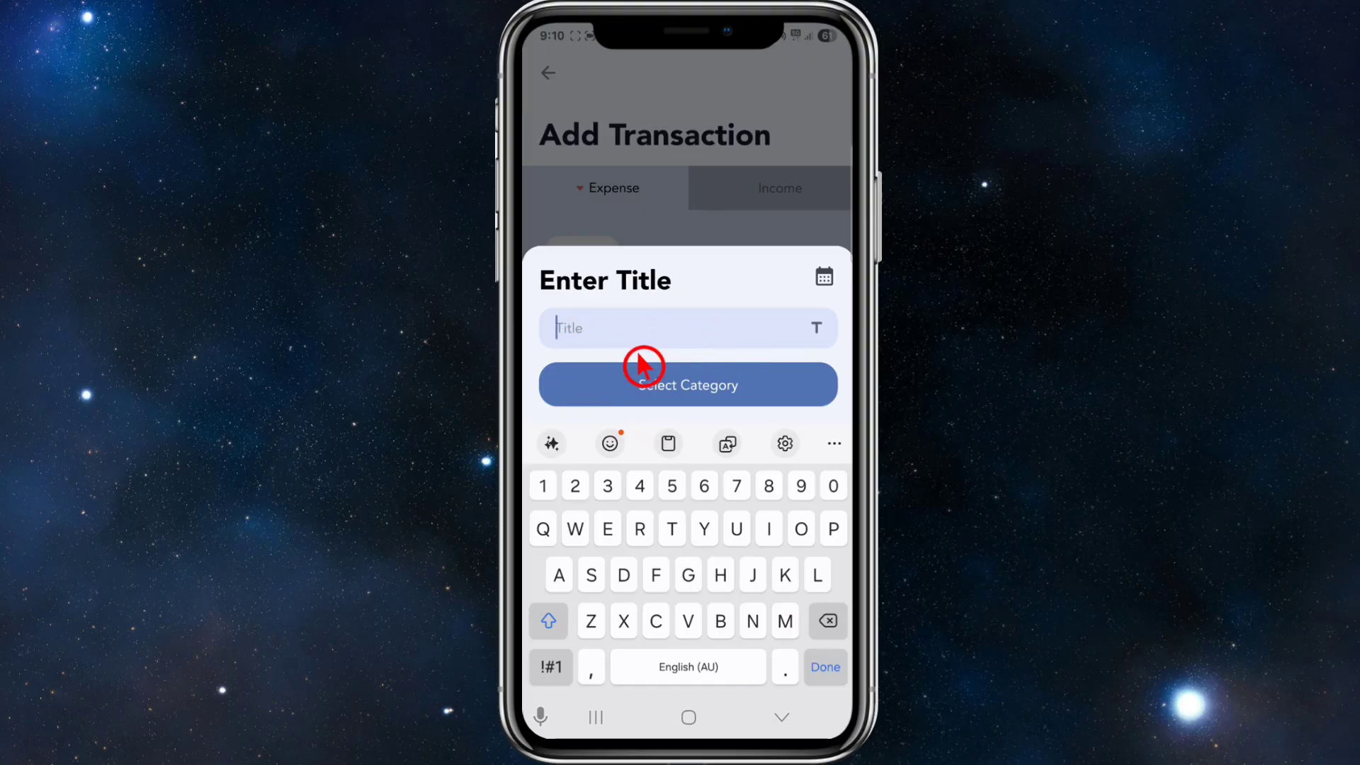
text(Wage)
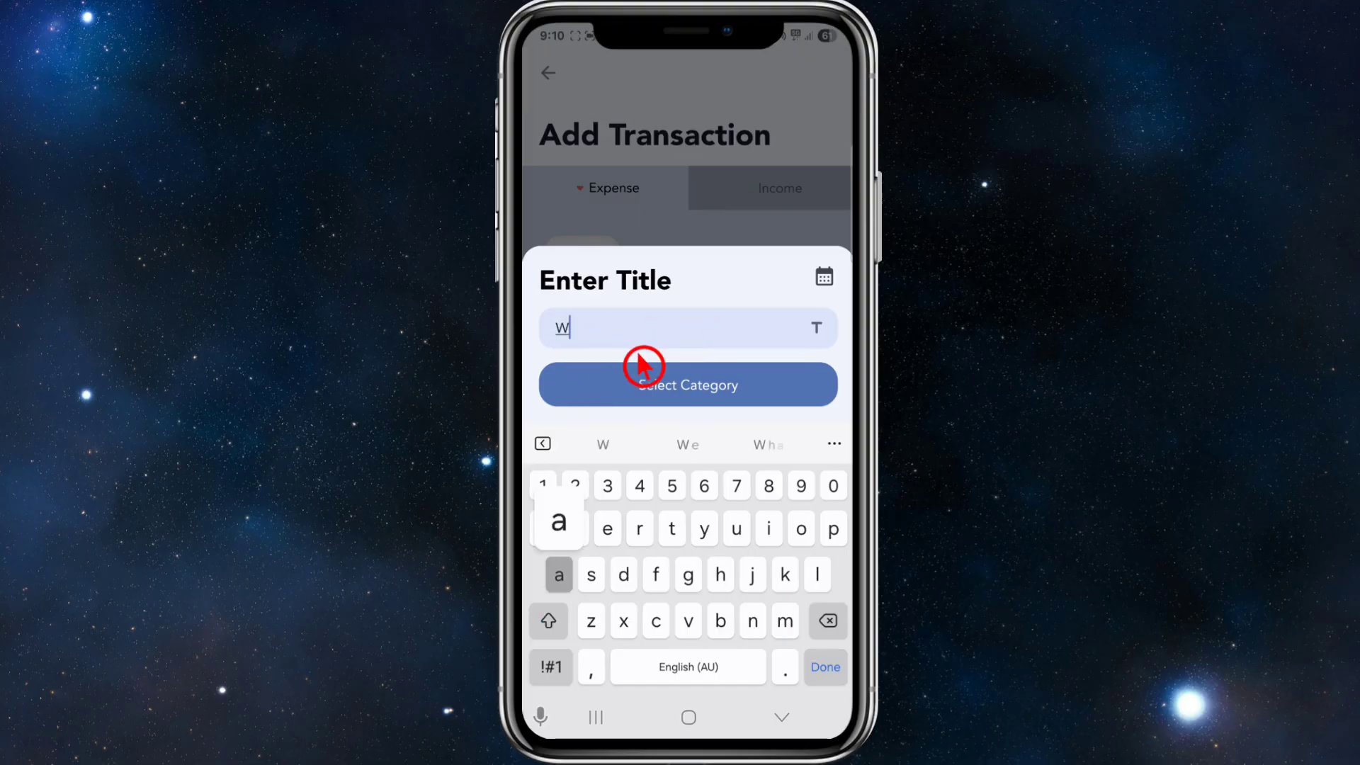
click(691, 402)
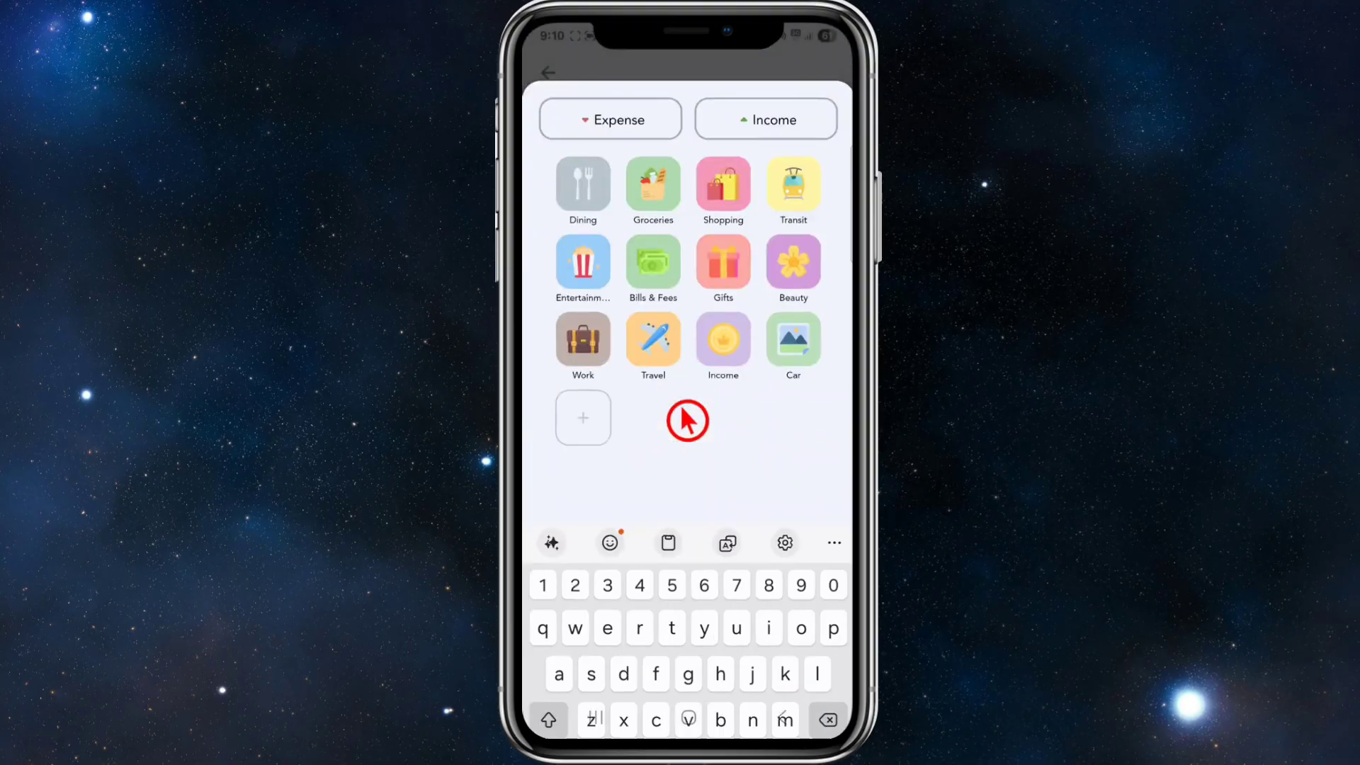
click(748, 386)
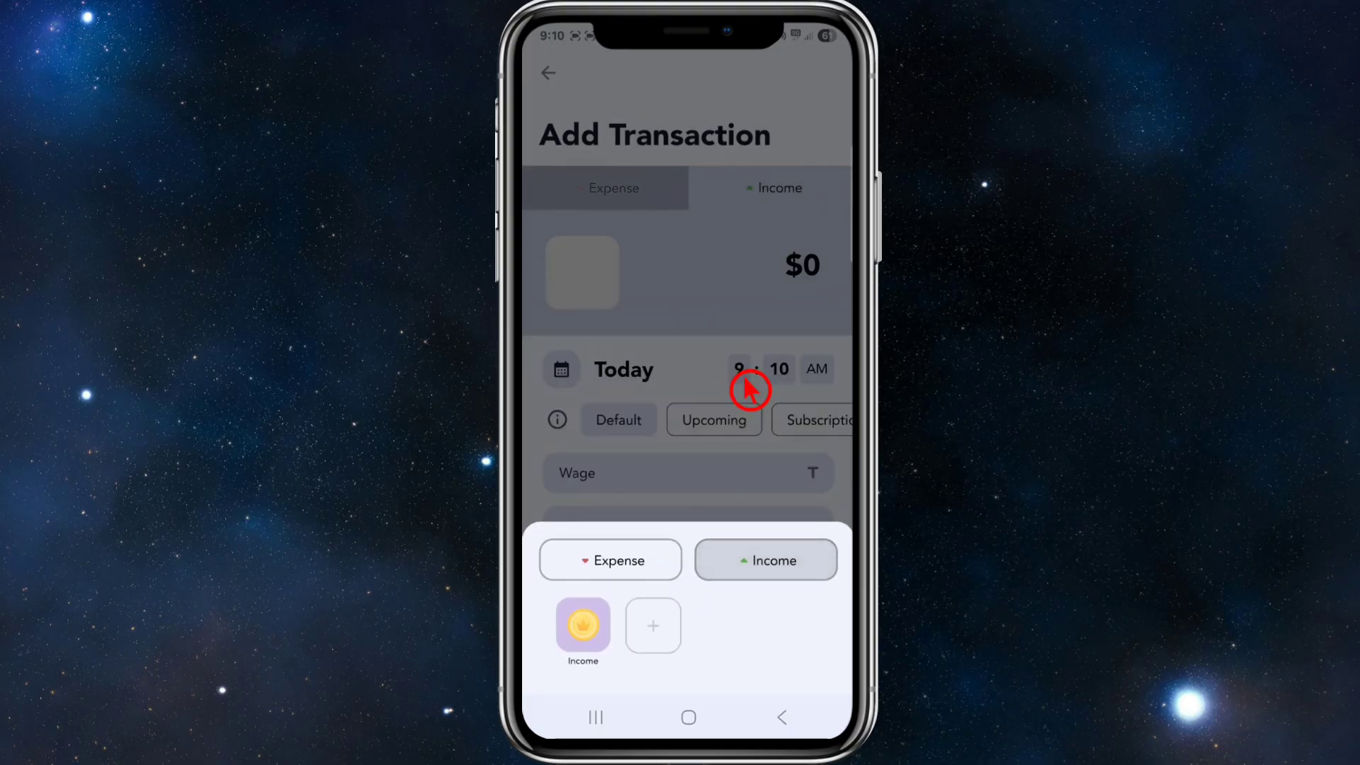
click(607, 614)
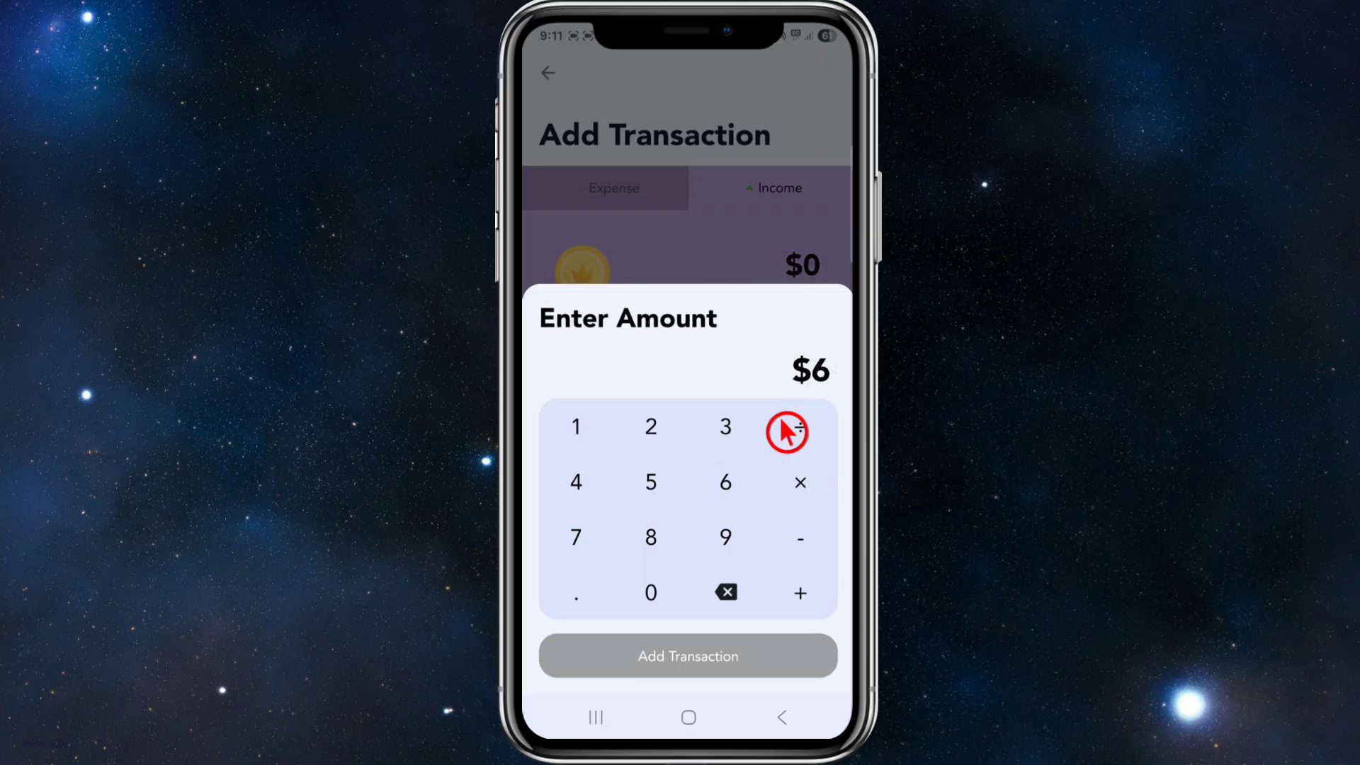
text(6000)
key(Return)
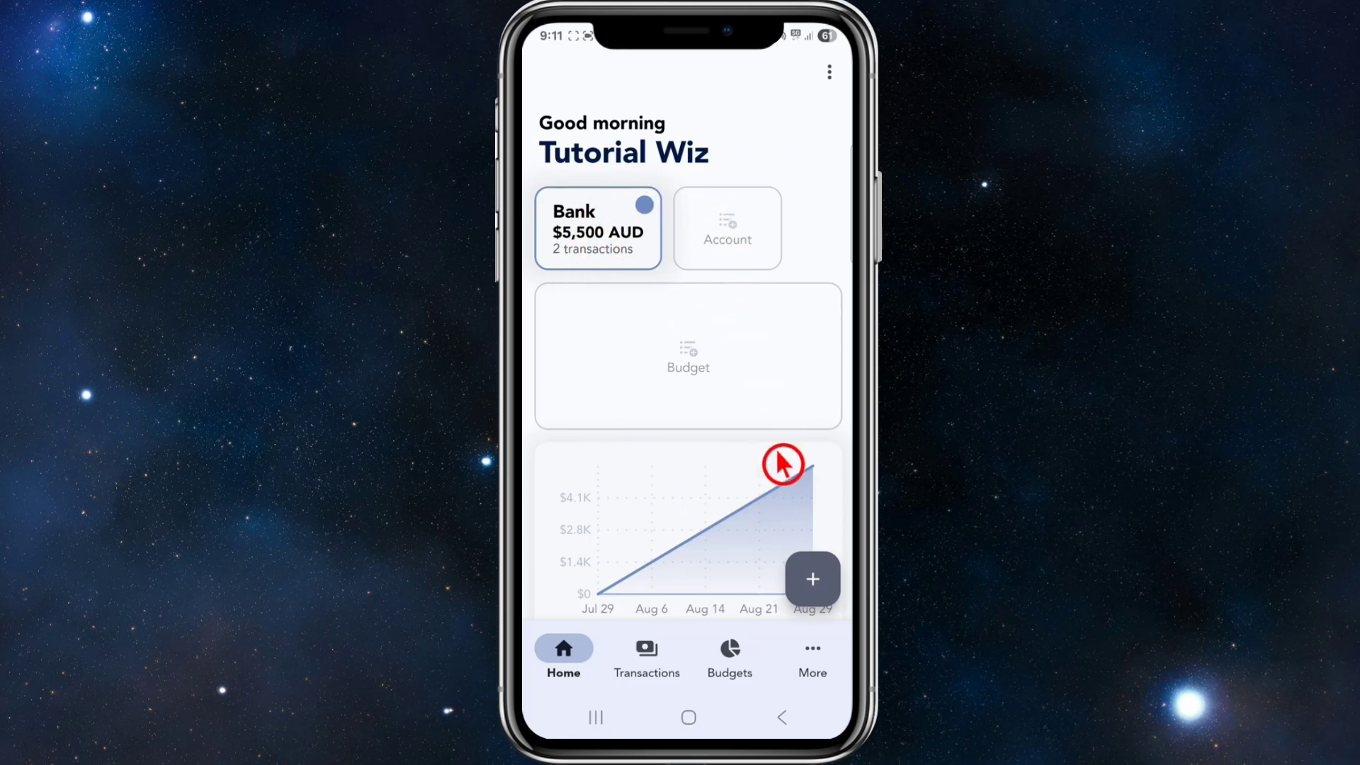
scroll(724, 499, down, 3)
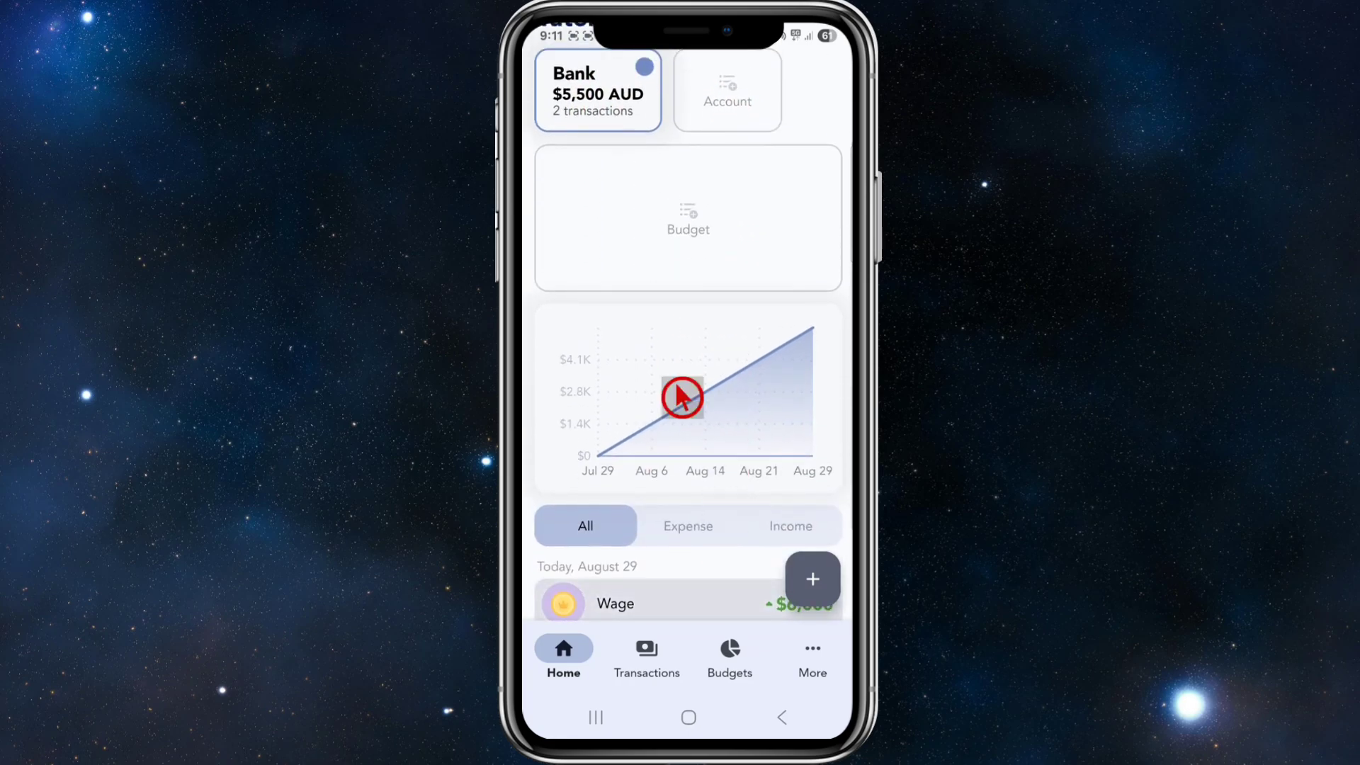
scroll(741, 425, down, 3)
scroll(741, 425, up, 5)
scroll(741, 425, up, 1)
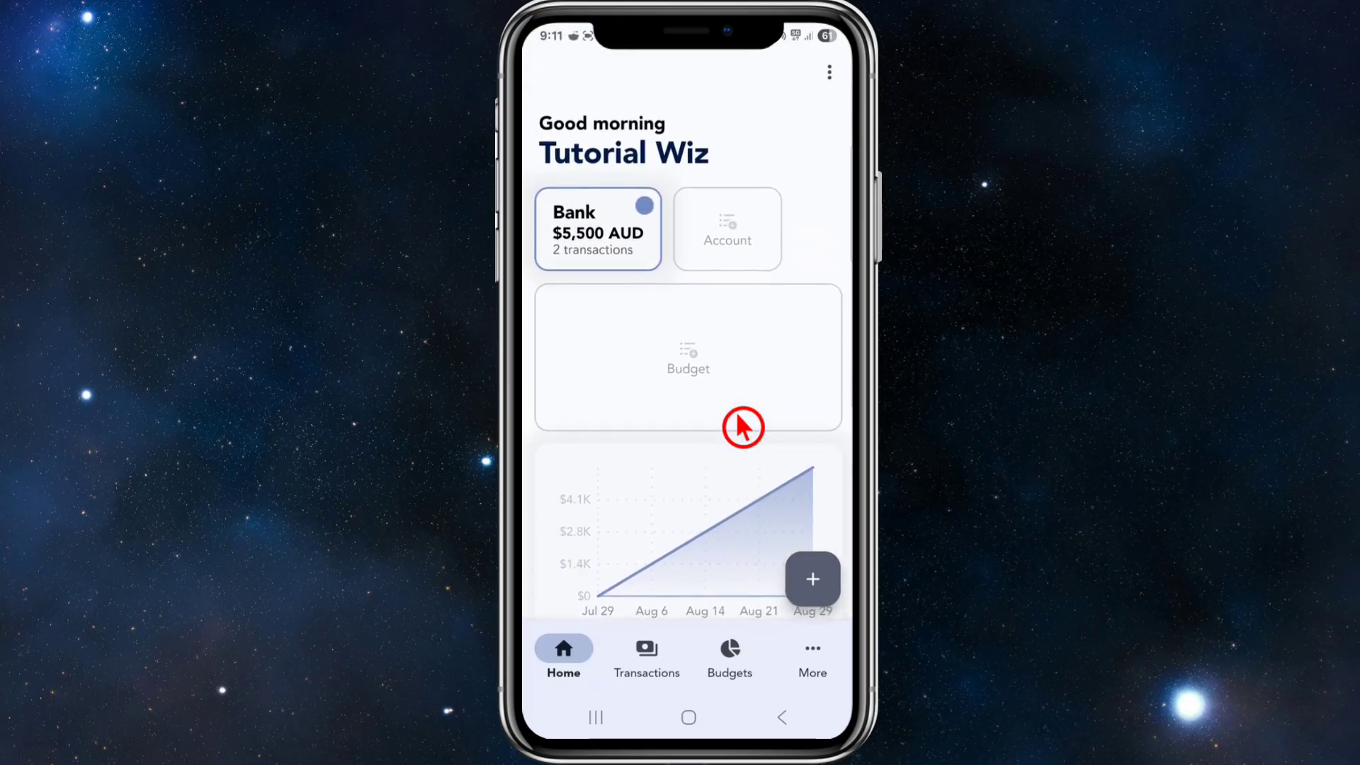
scroll(741, 425, down, 3)
scroll(740, 425, up, 3)
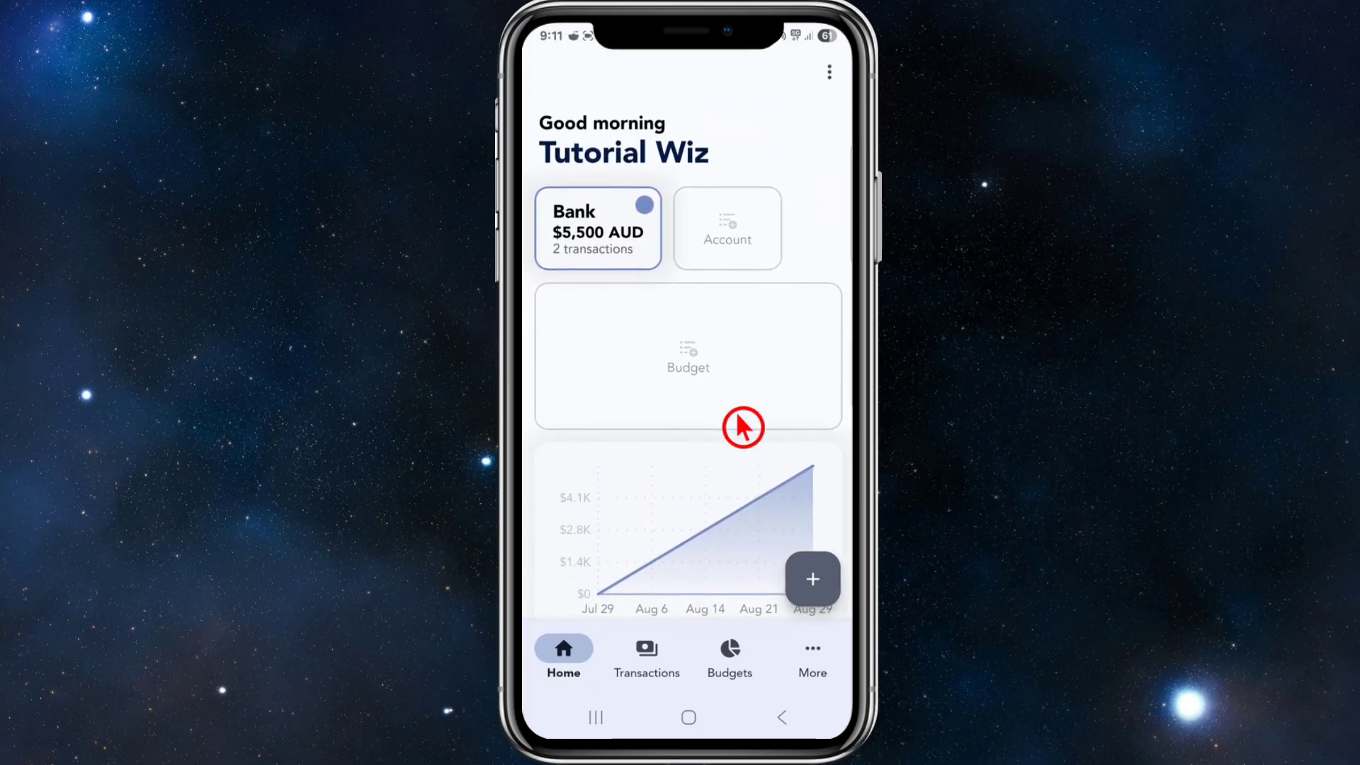
click(605, 297)
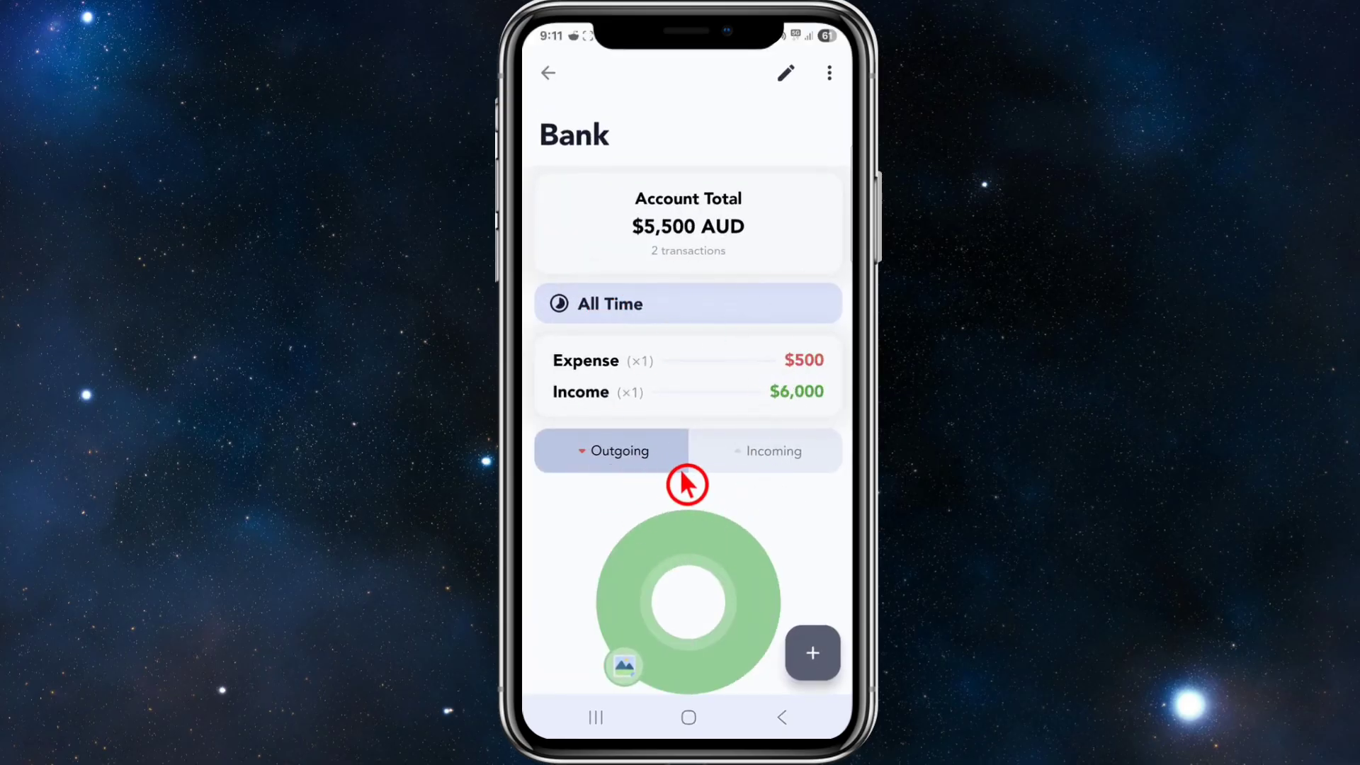
click(765, 495)
click(769, 503)
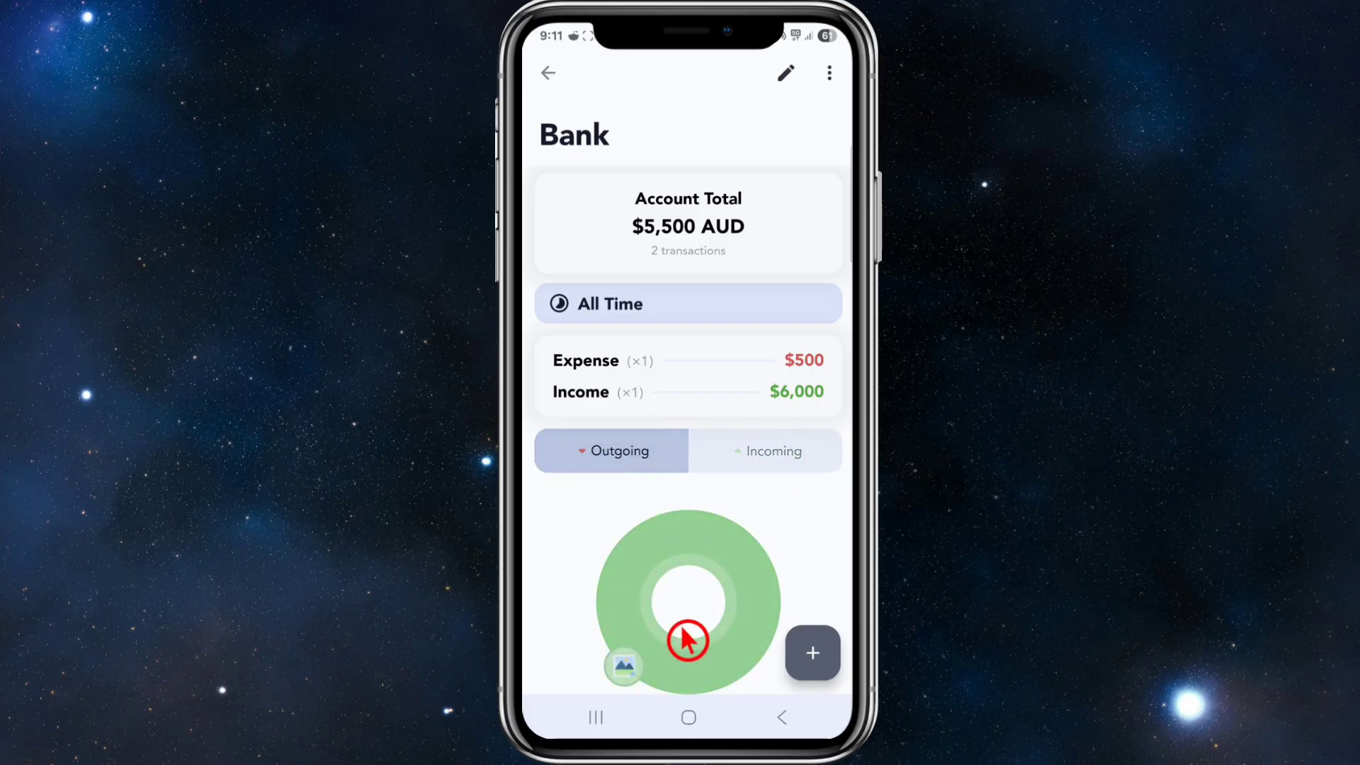
scroll(686, 638, down, 3)
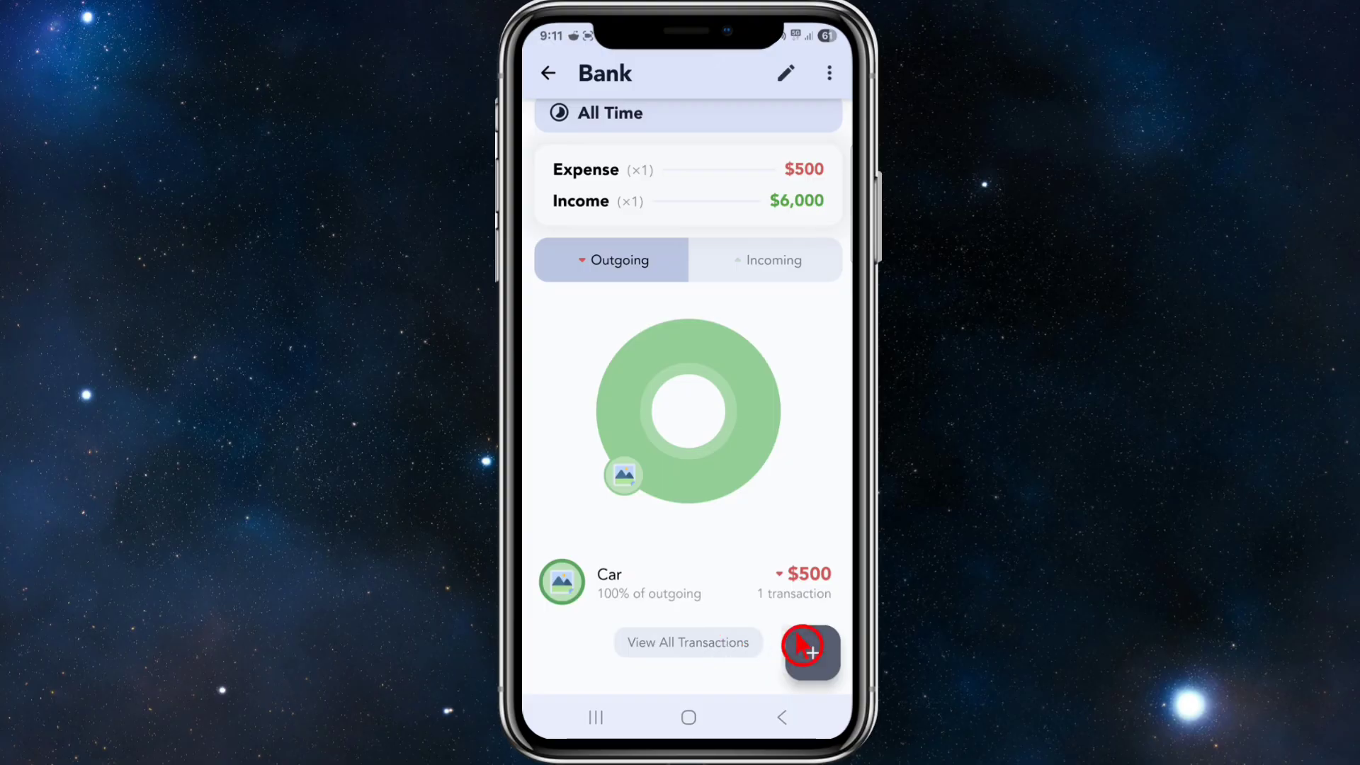
click(782, 672)
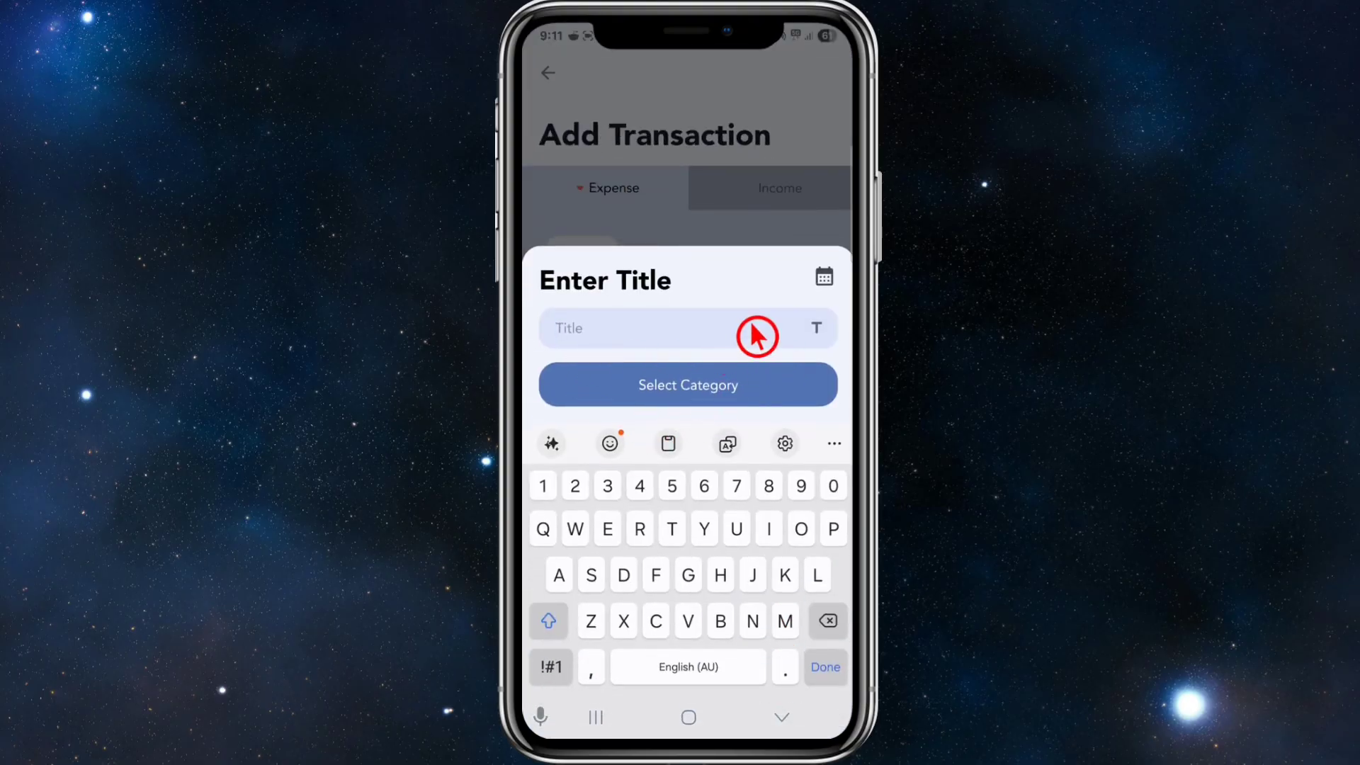
click(693, 250)
key(Escape)
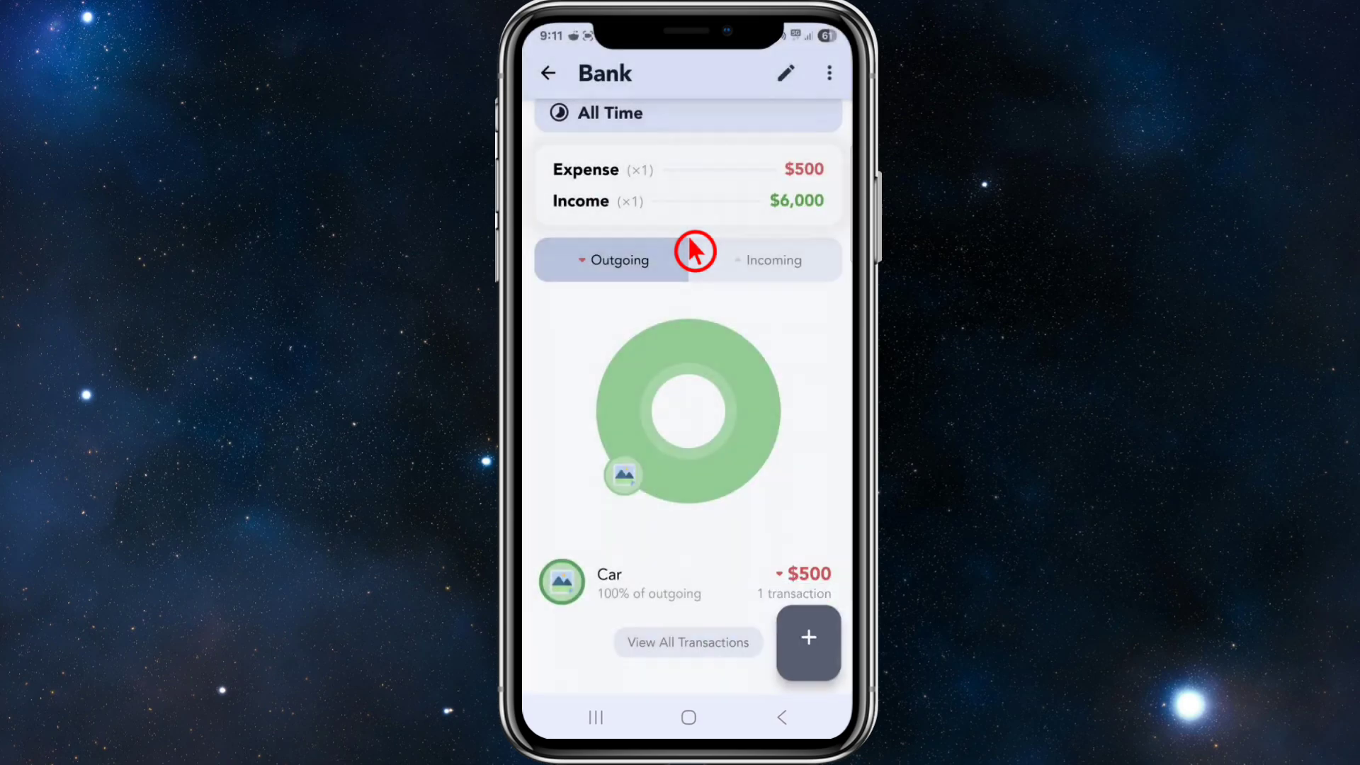
key(Escape)
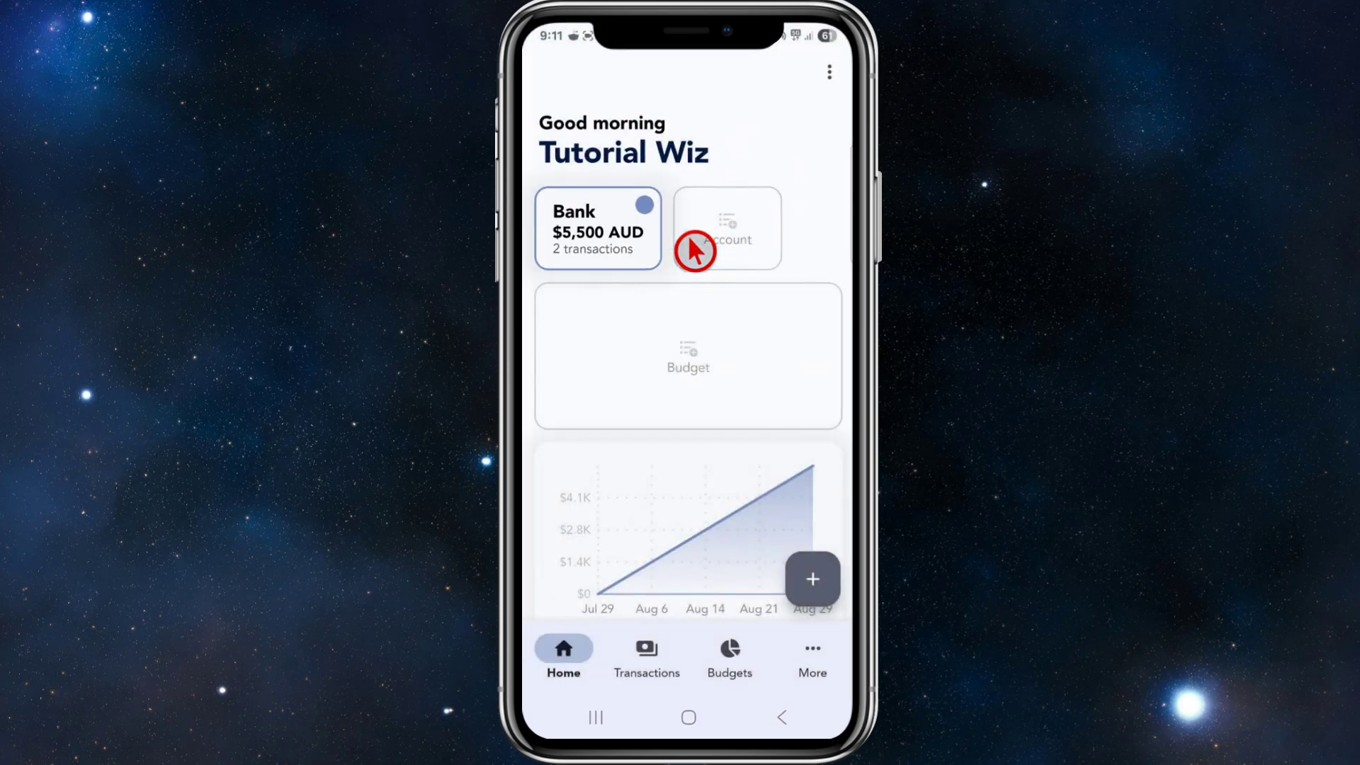
Go from the Transactions list to the empty Budgets page
click(710, 673)
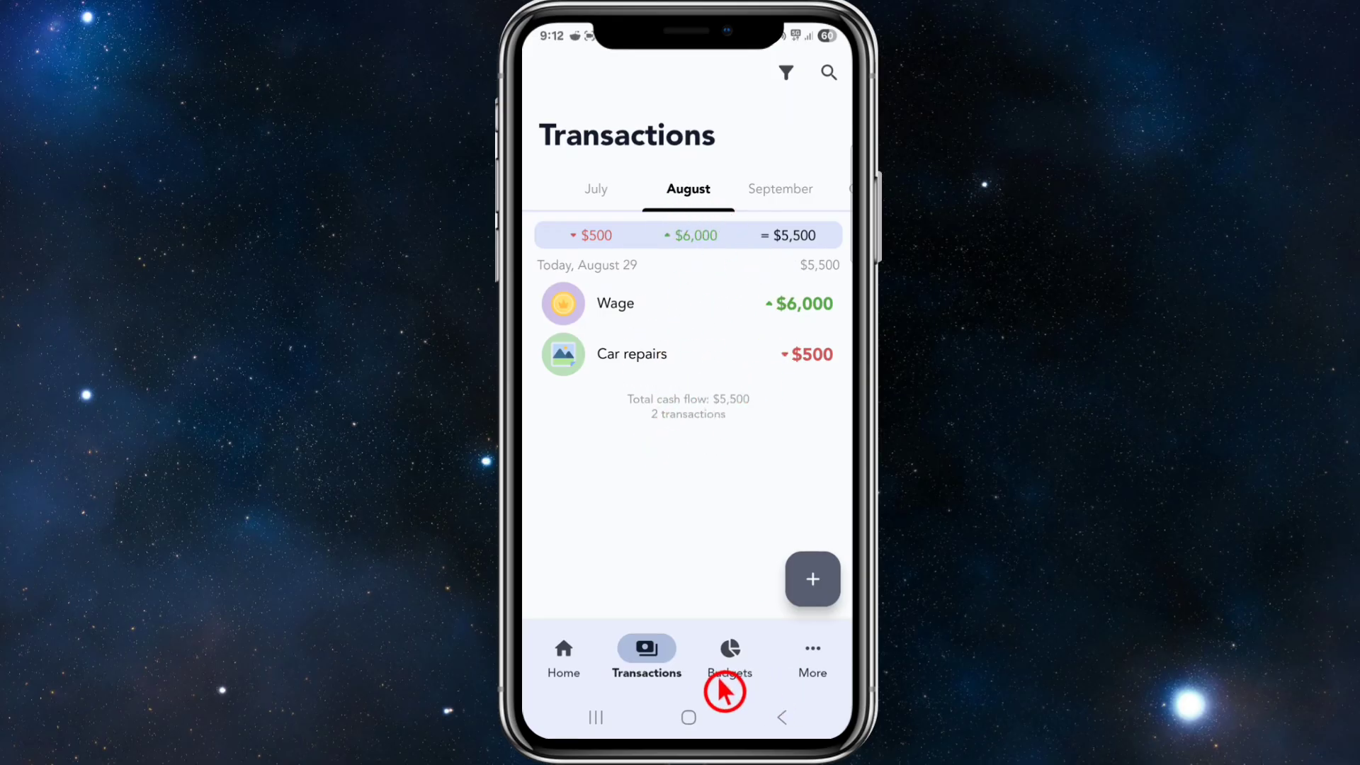
click(730, 691)
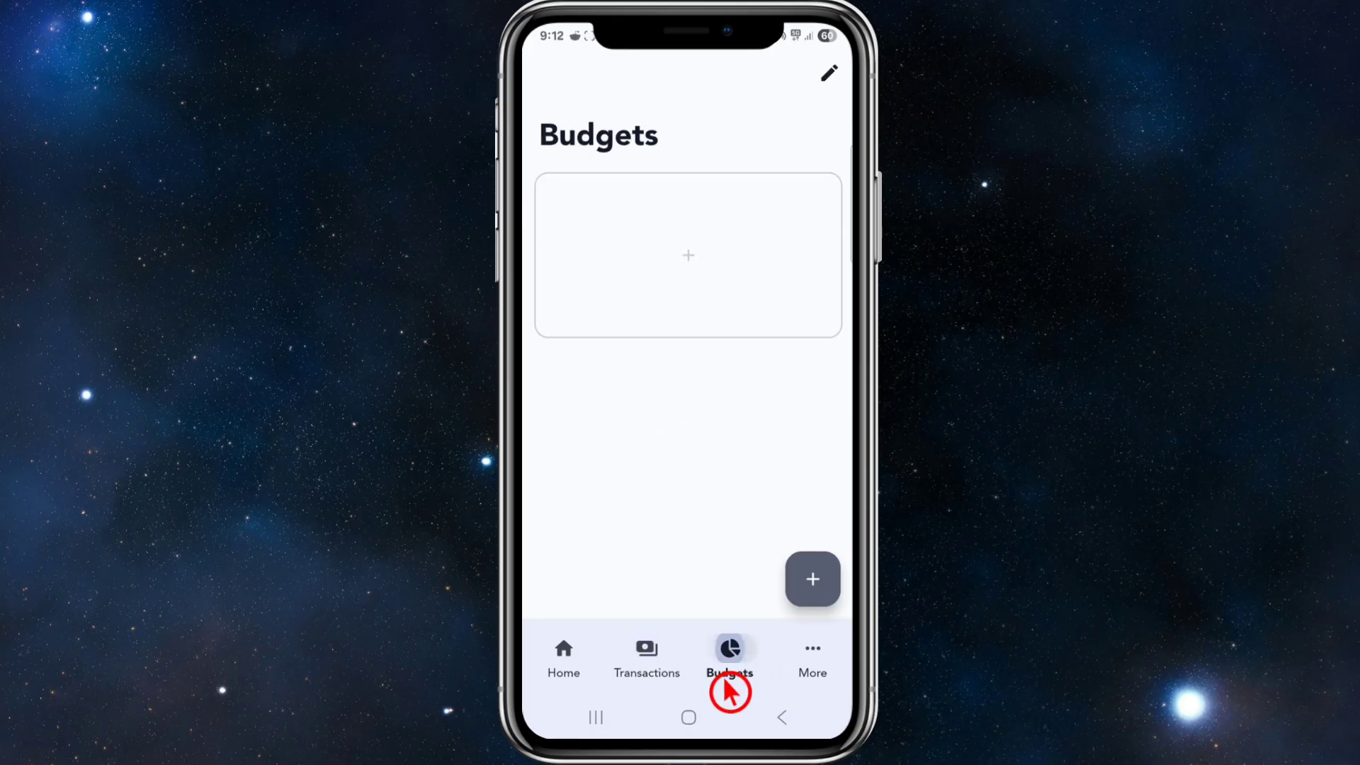
click(688, 298)
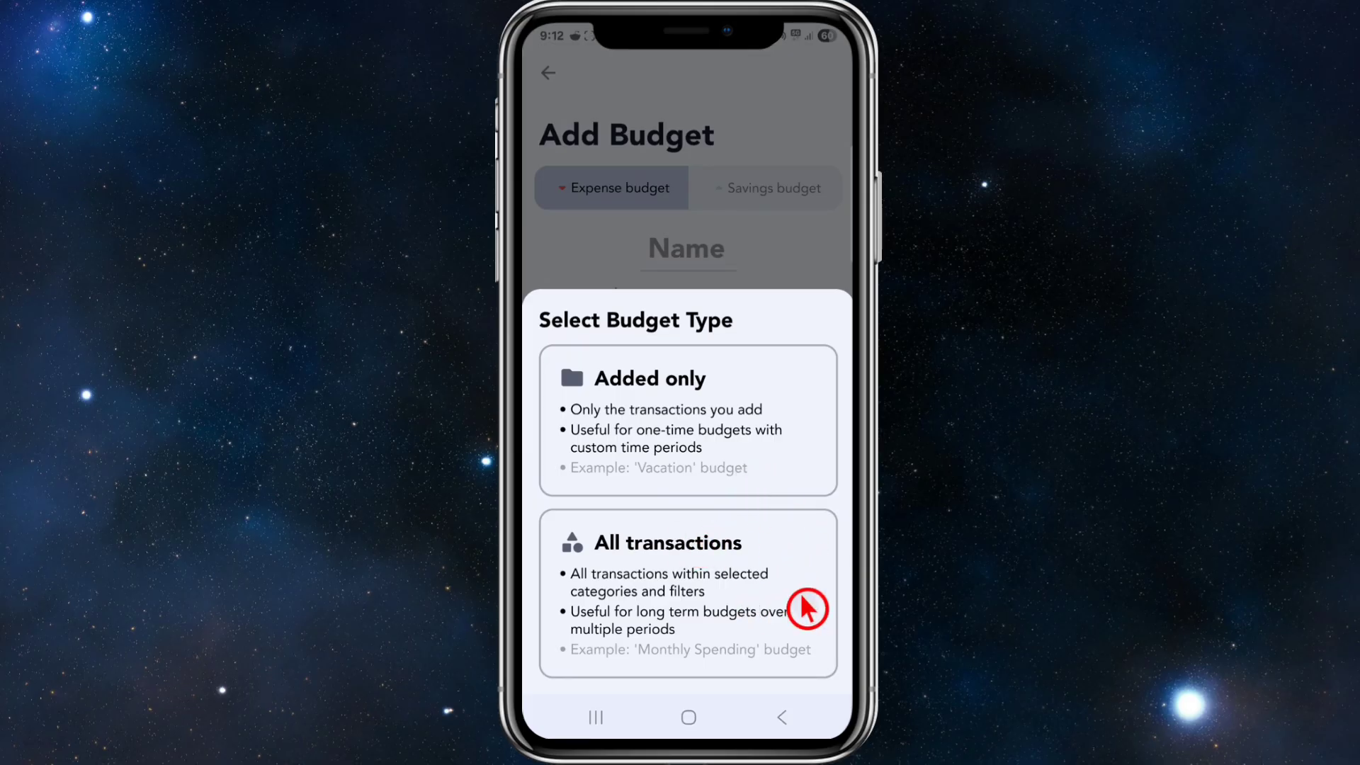
click(742, 665)
click(738, 658)
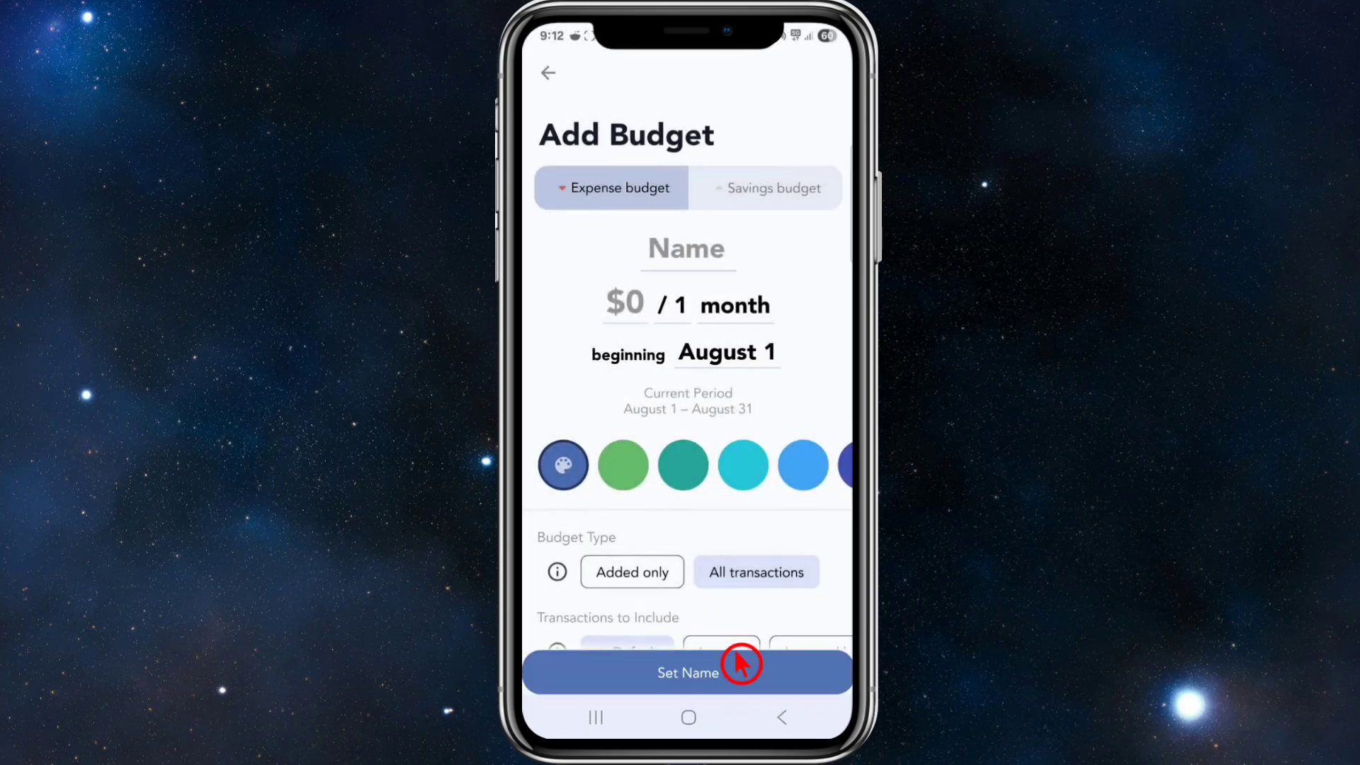
click(752, 207)
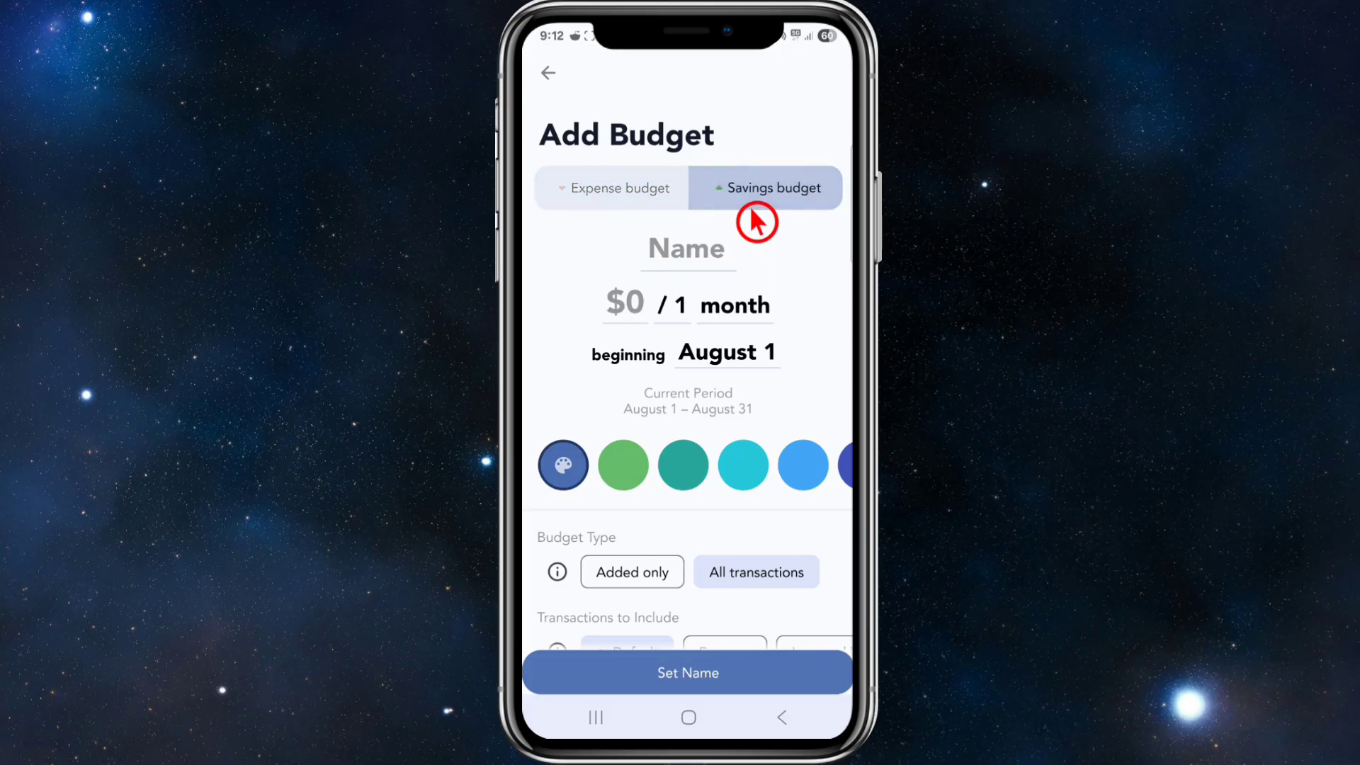
scroll(684, 453, down, 3)
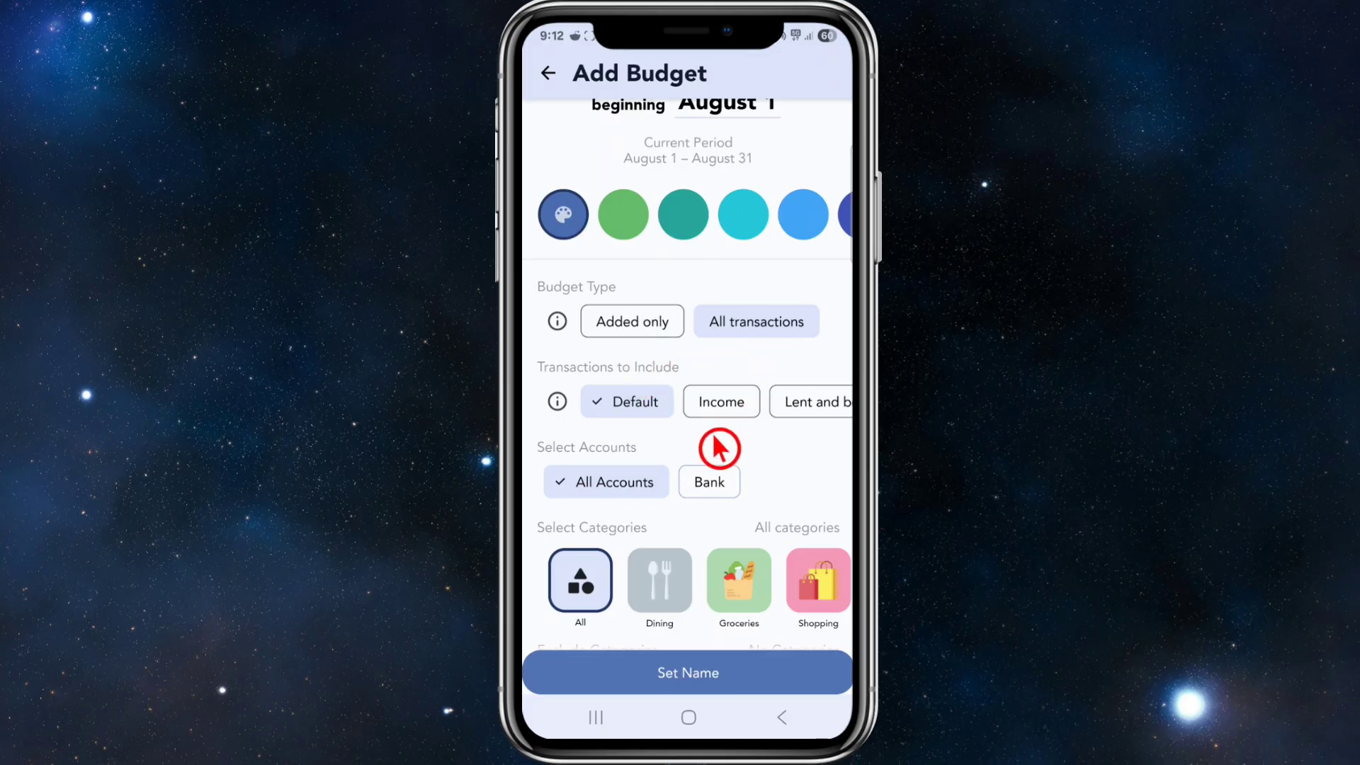
scroll(720, 448, down, 1)
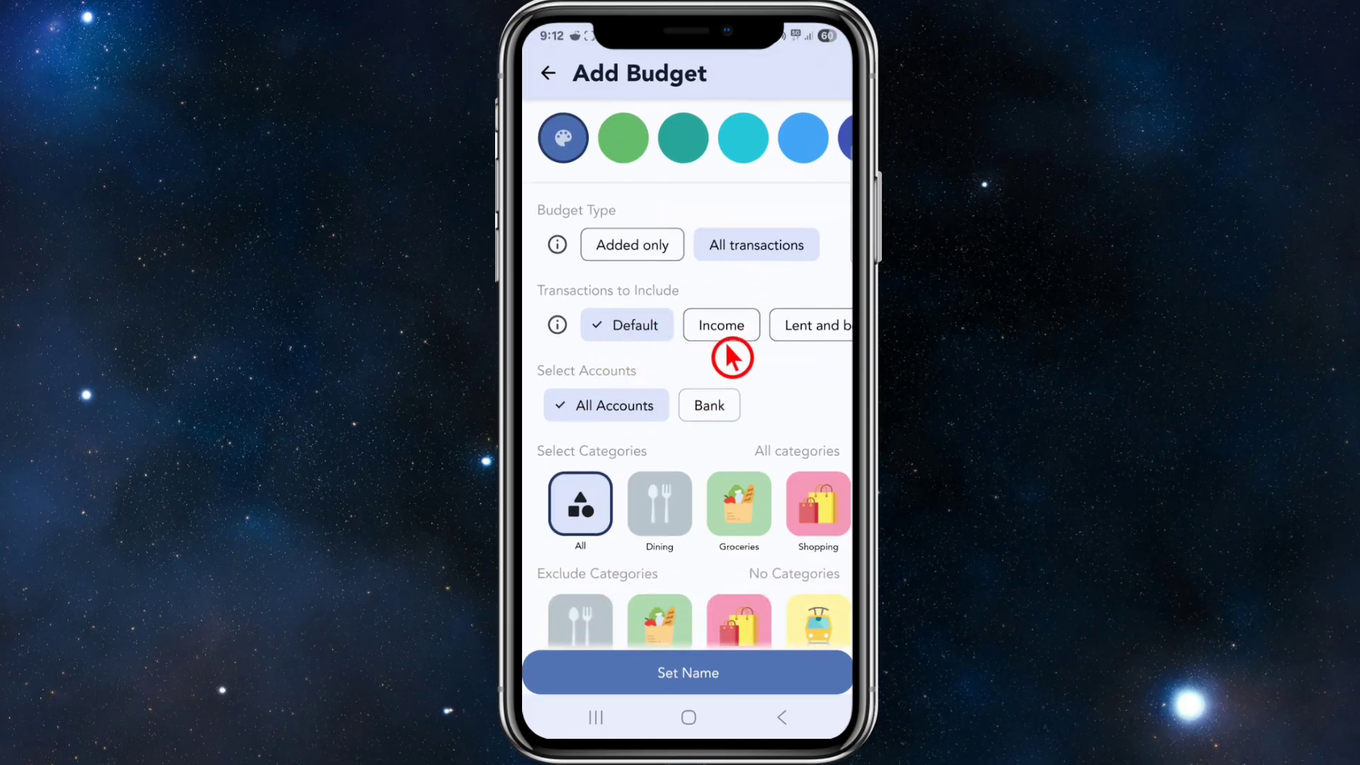
scroll(797, 354, right, 3)
scroll(800, 358, right, 3)
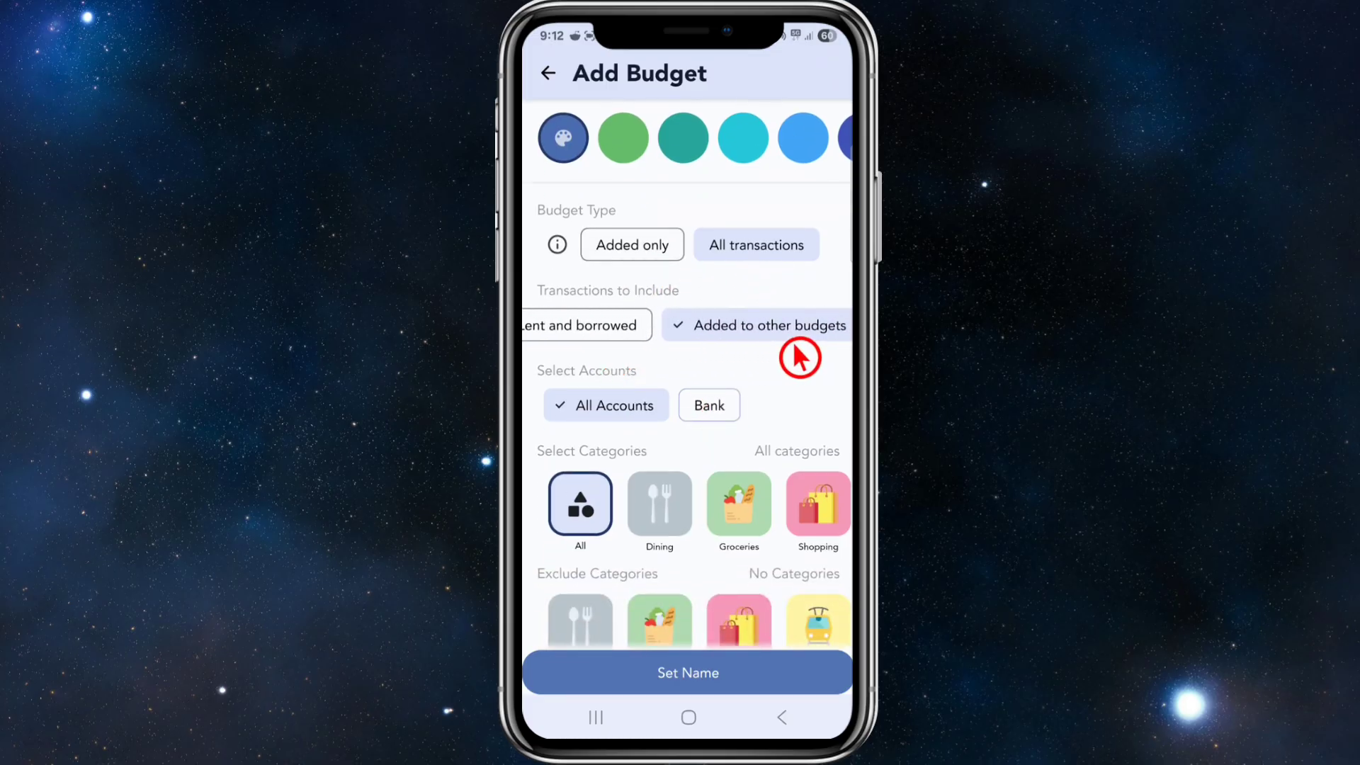
scroll(800, 358, left, 8)
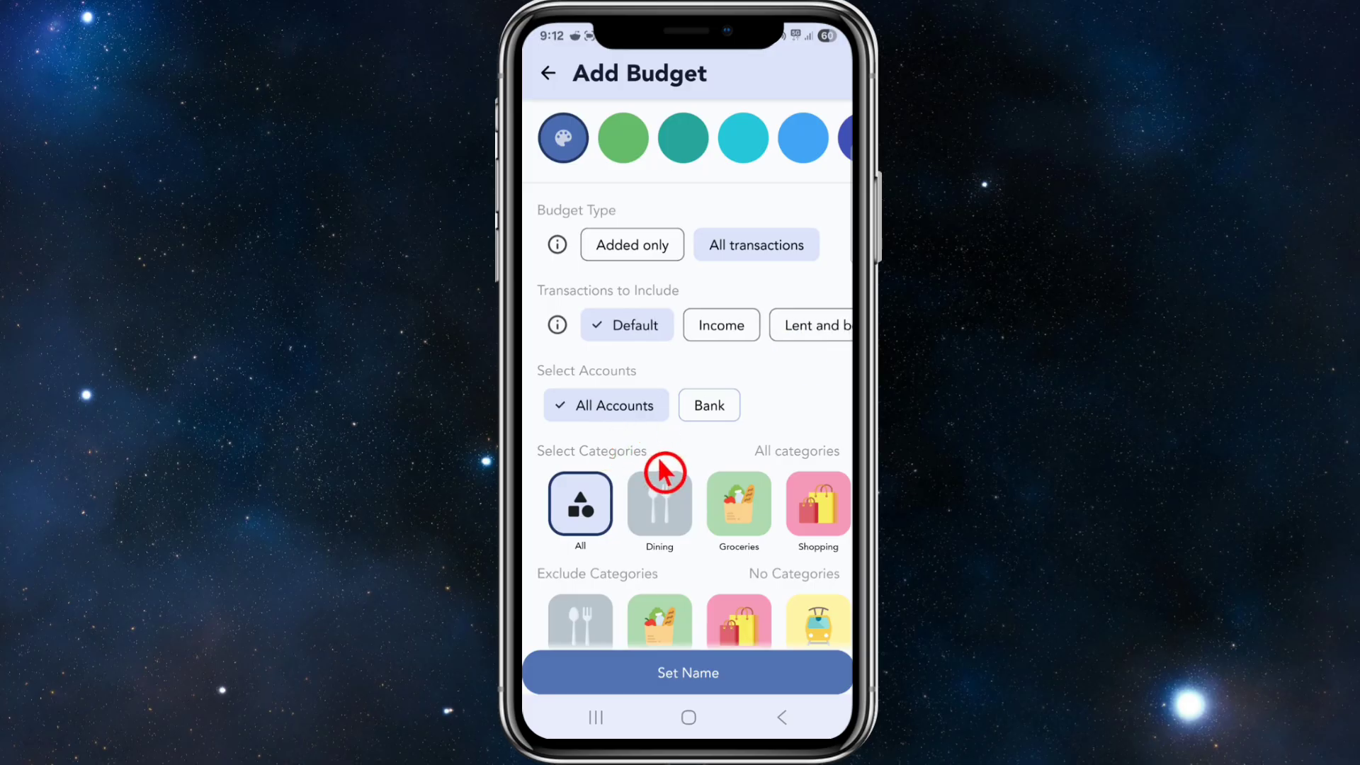
scroll(680, 439, down, 2)
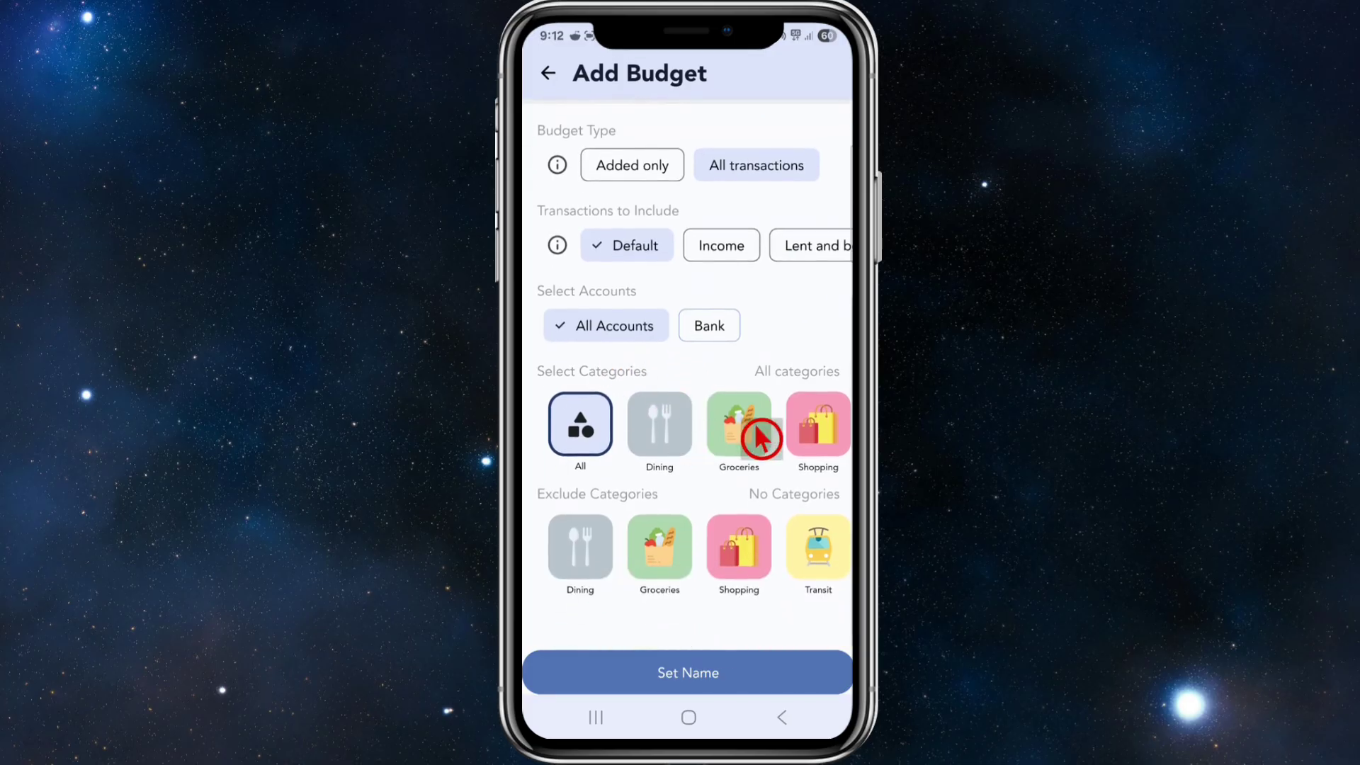
scroll(741, 486, up, 5)
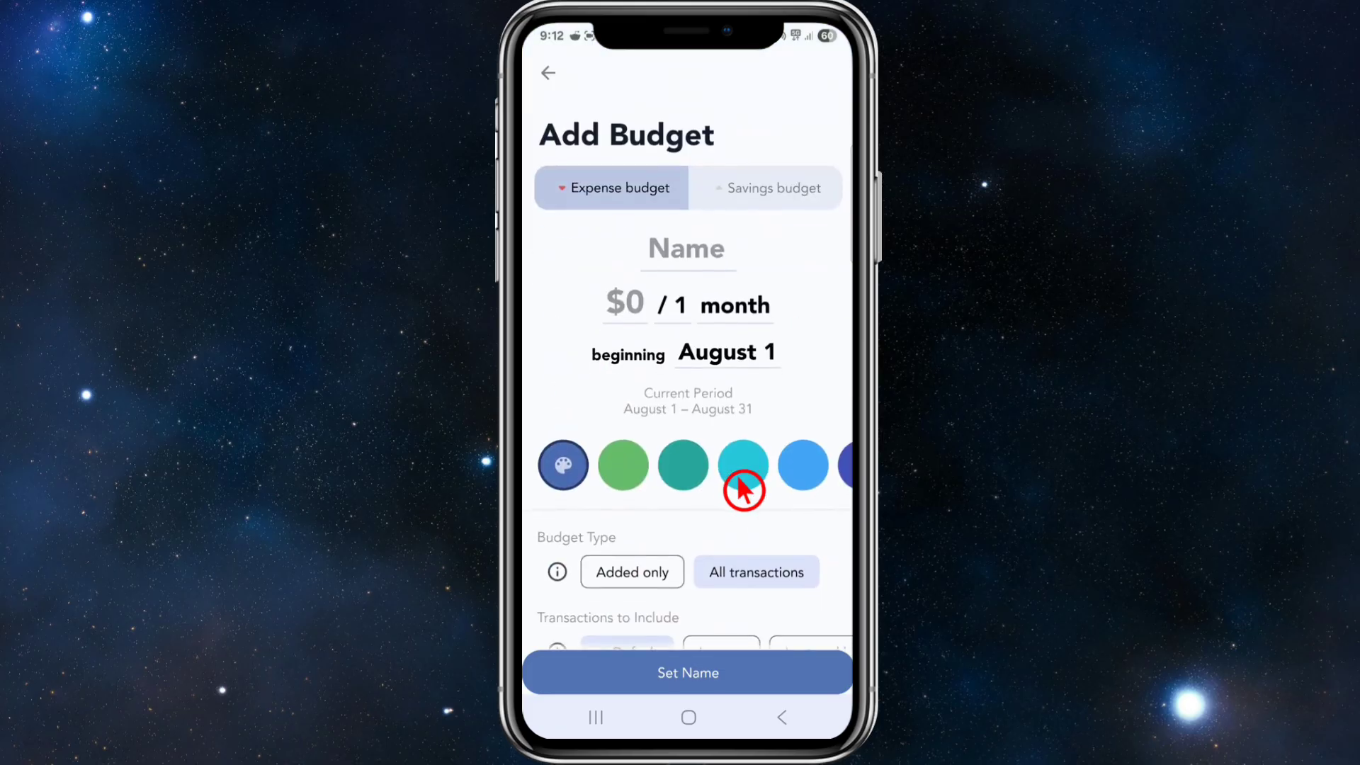
key(Escape)
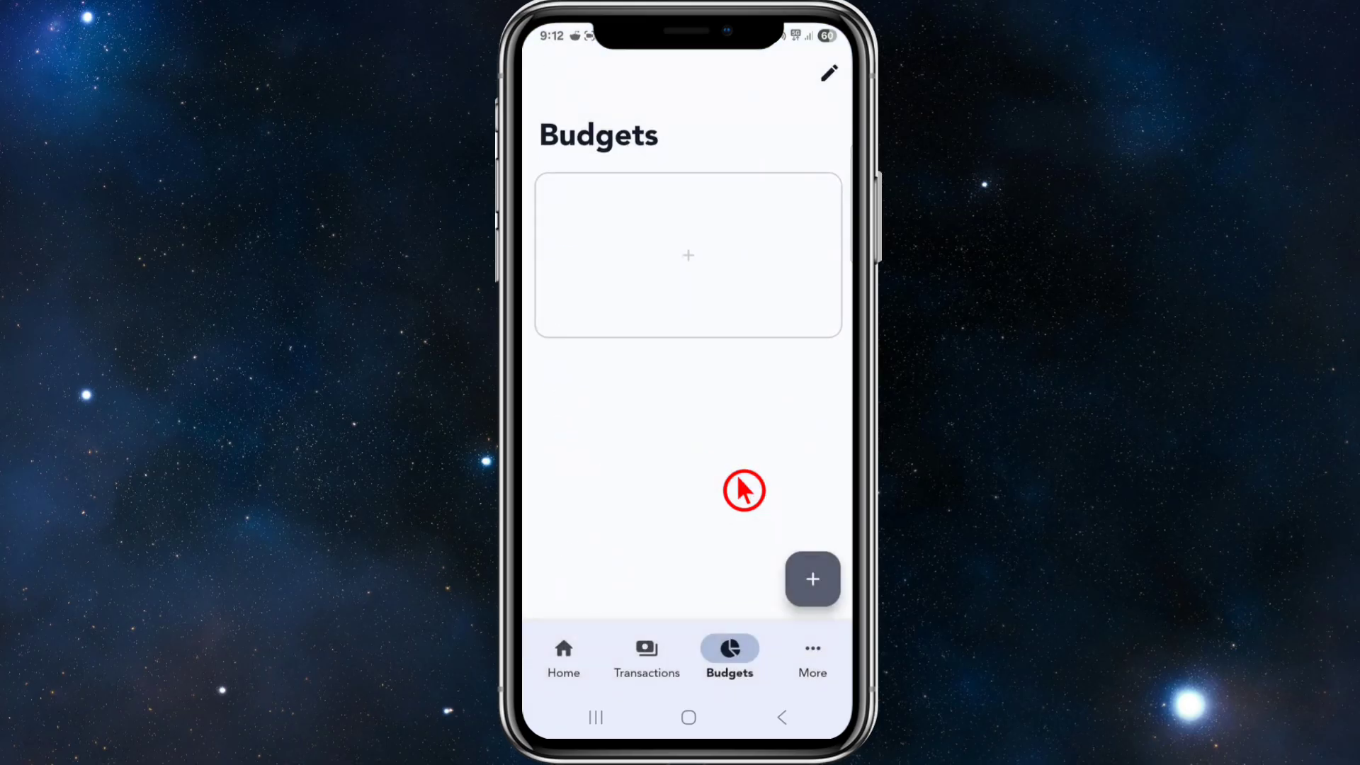
From More, browse the Settings & Customization options, then back out to More Actions
click(772, 665)
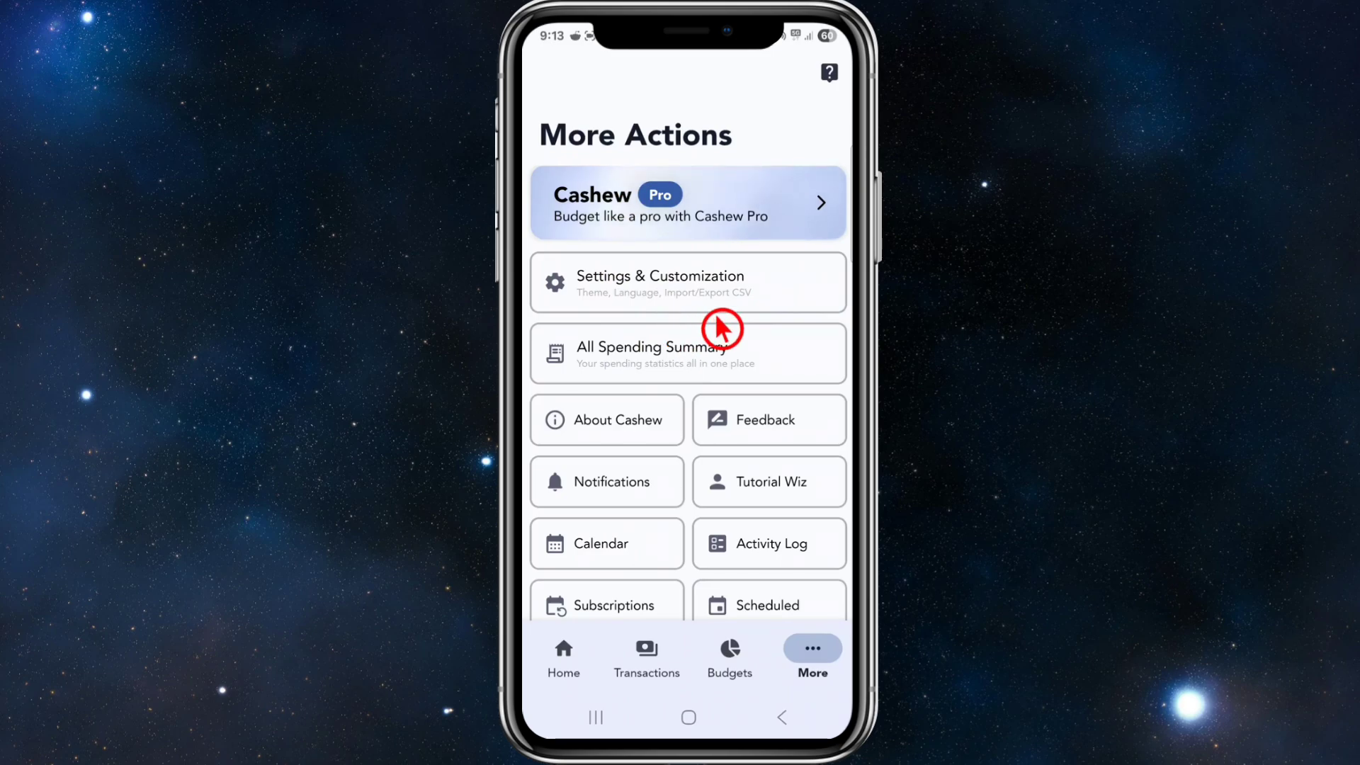
click(721, 291)
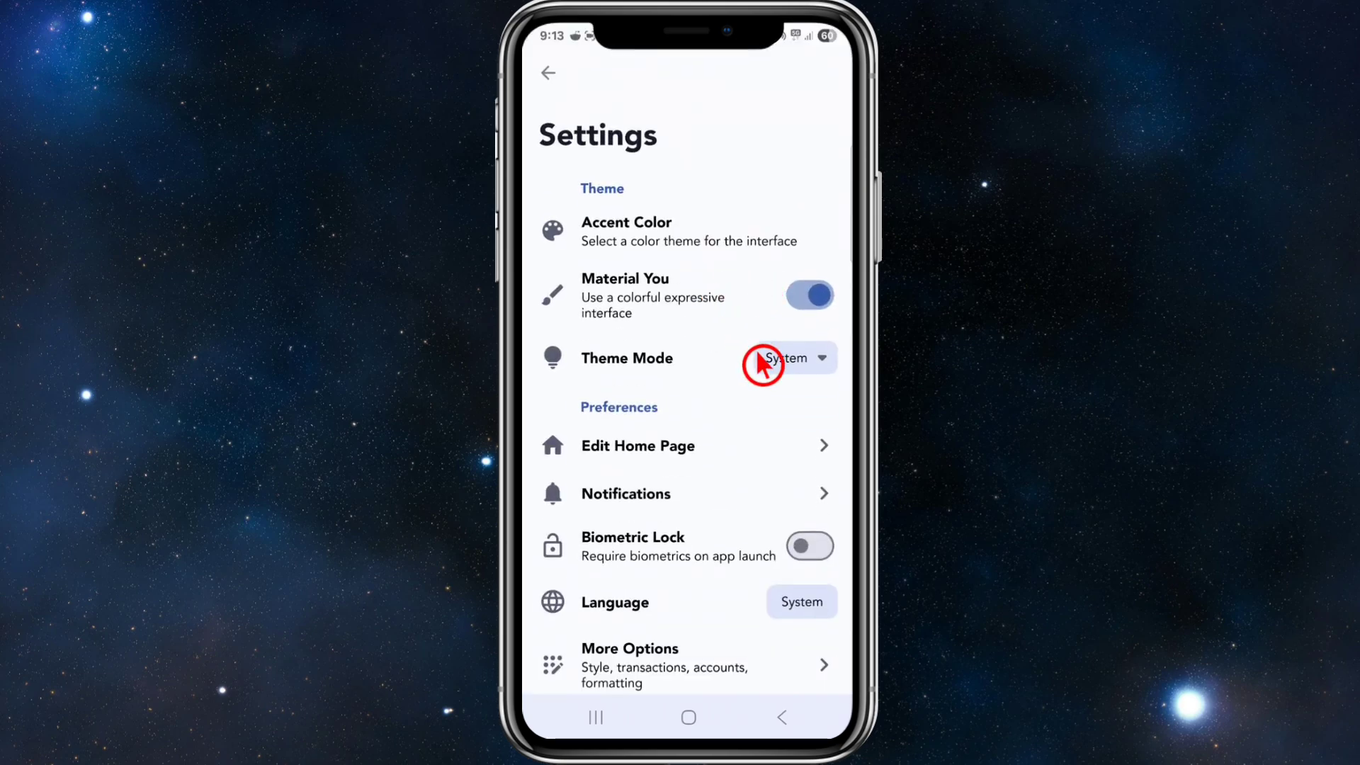
scroll(729, 406, down, 3)
scroll(733, 409, up, 1)
scroll(733, 409, down, 5)
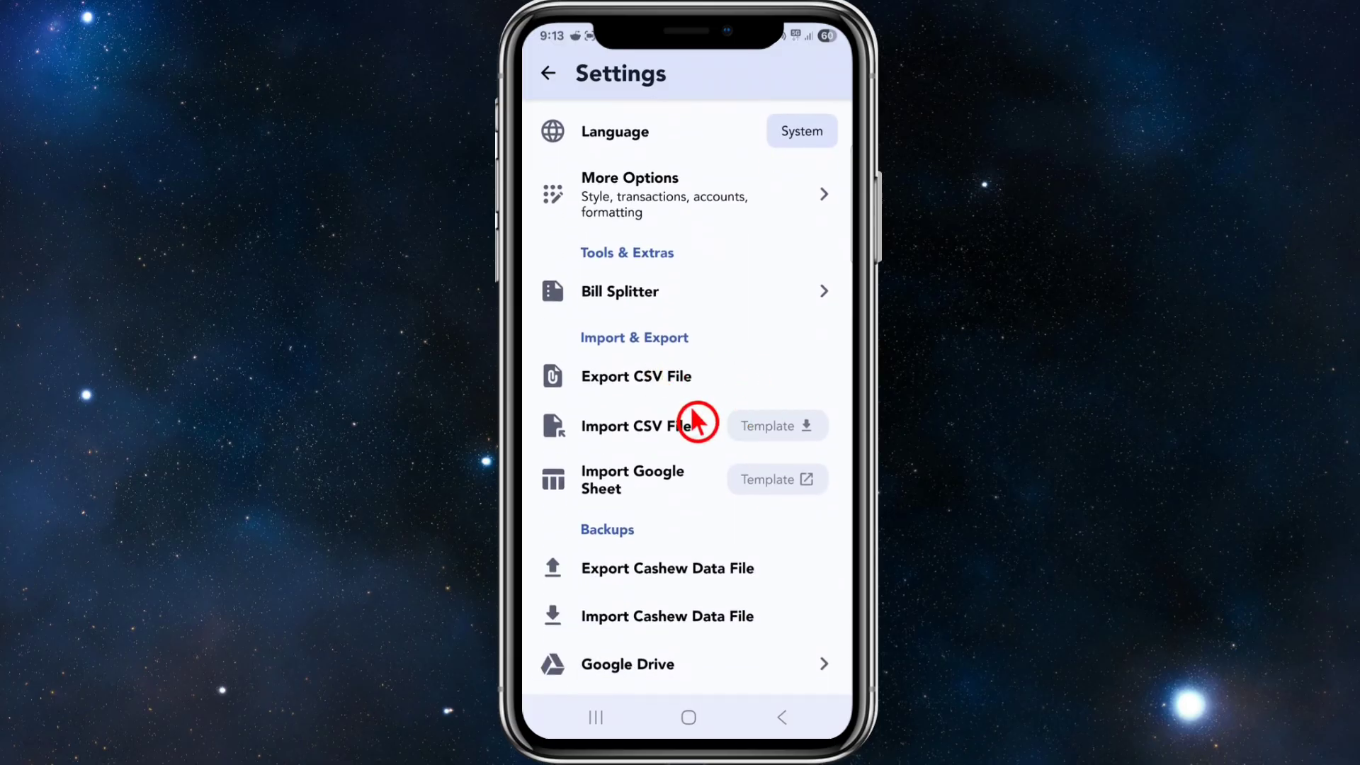
scroll(741, 457, down, 1)
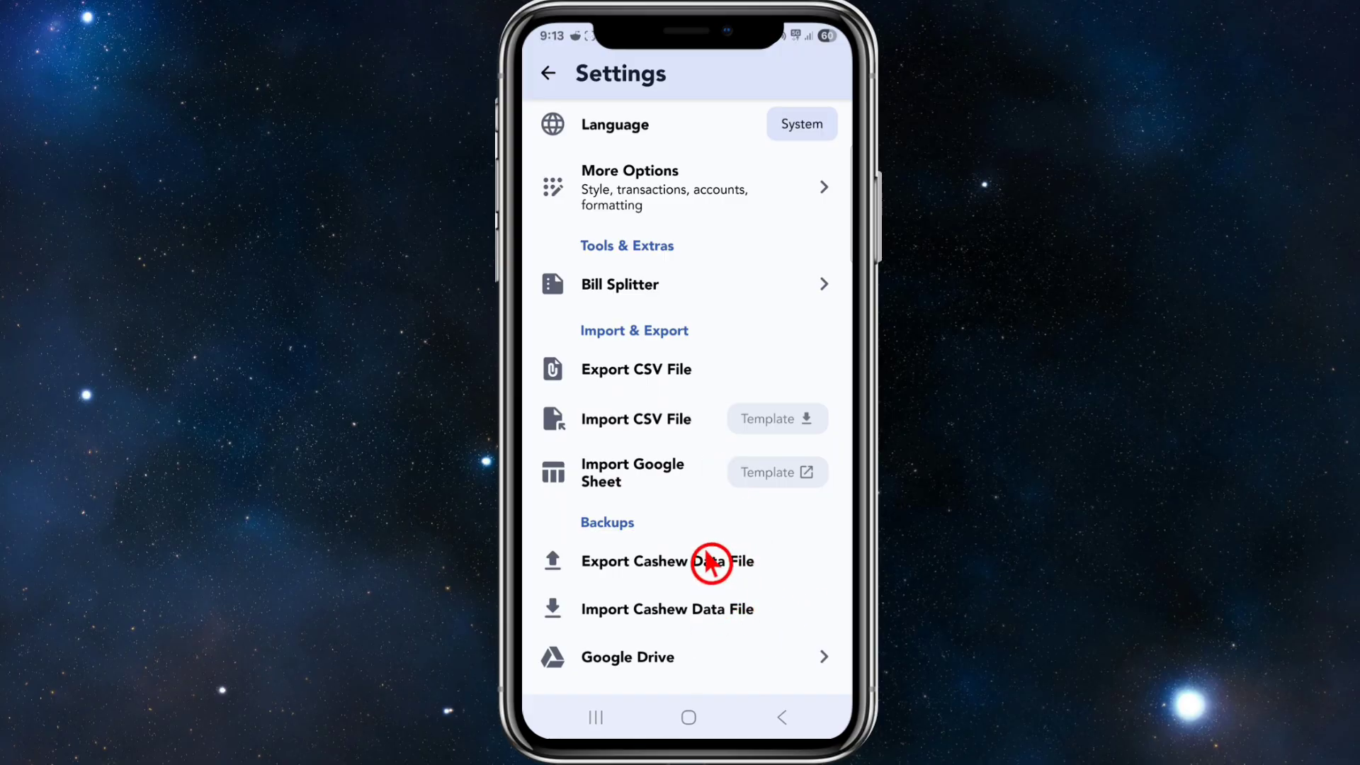
scroll(740, 407, up, 5)
key(Escape)
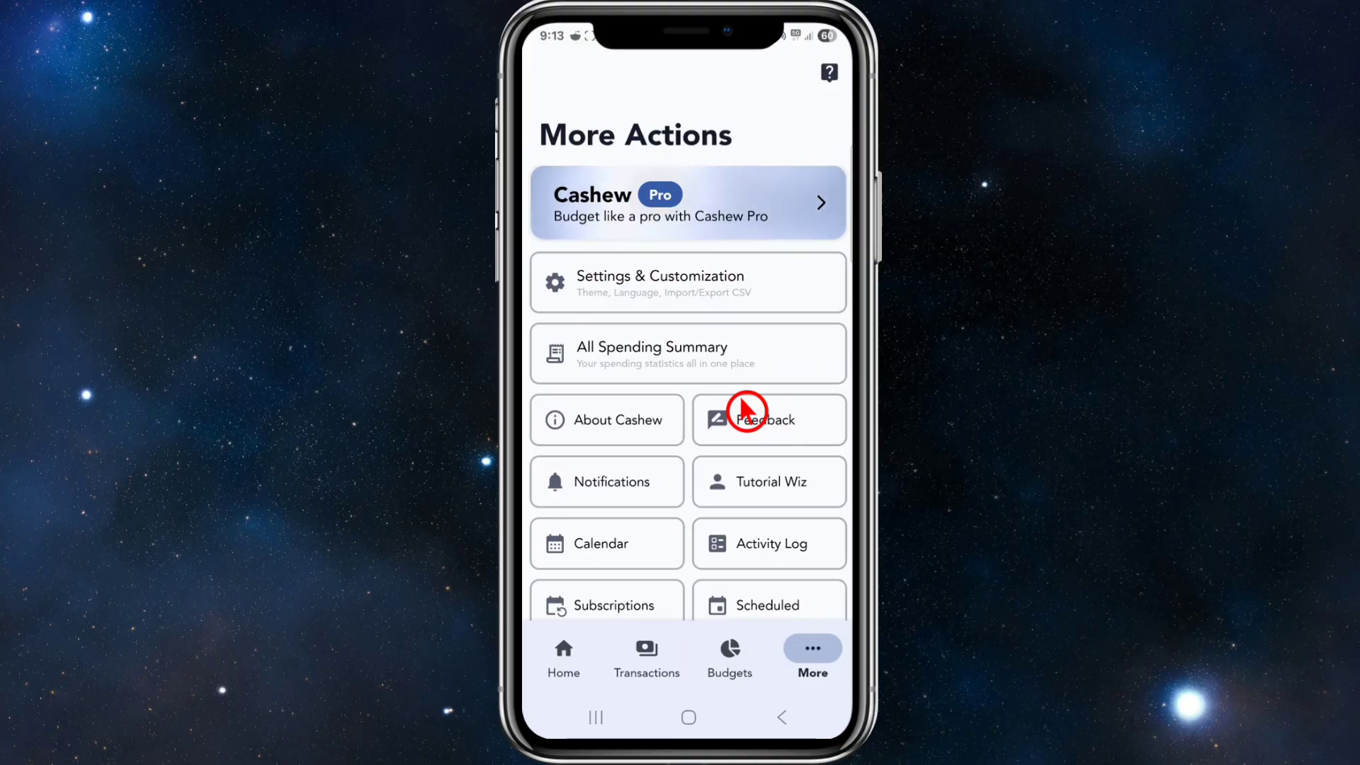
Scroll down the More Actions list
scroll(747, 384, down, 3)
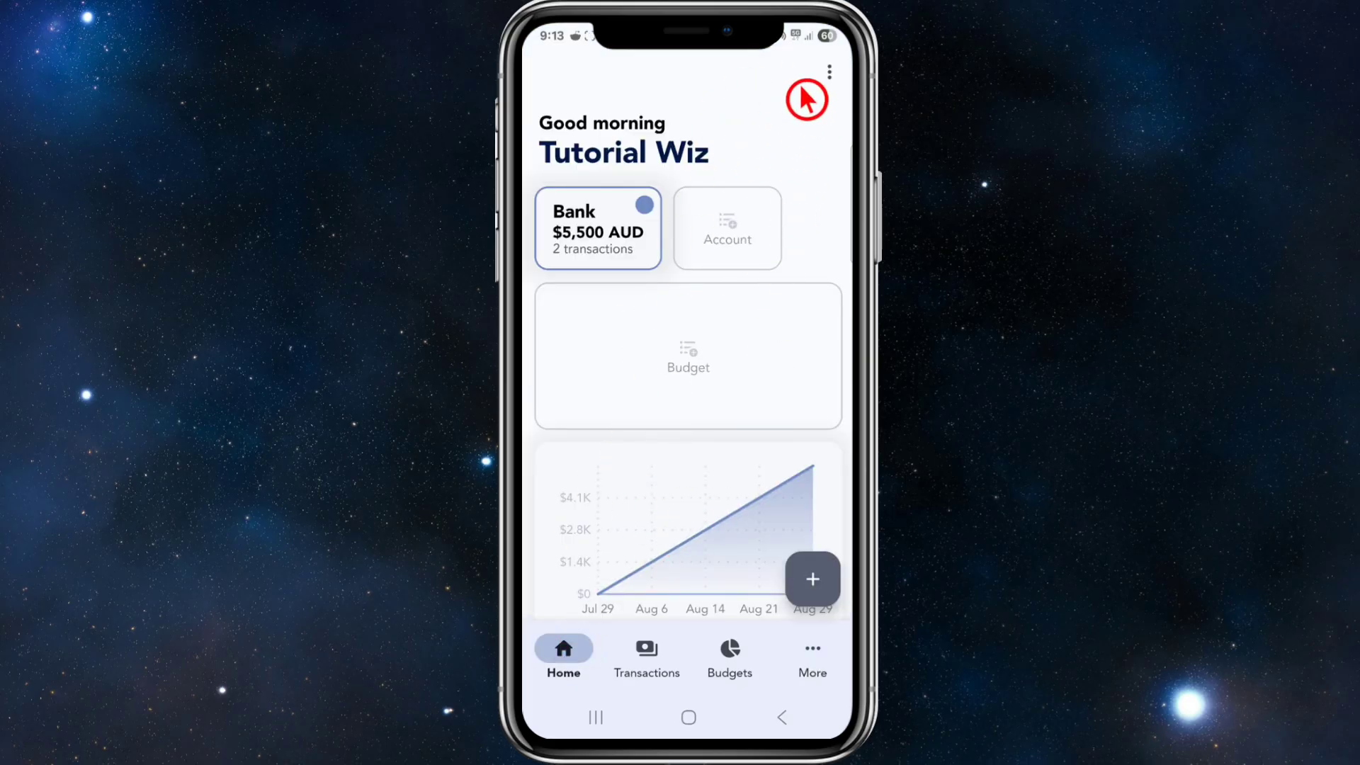
Enable the Net Worth section in Edit Home and return to the updated home page
click(808, 110)
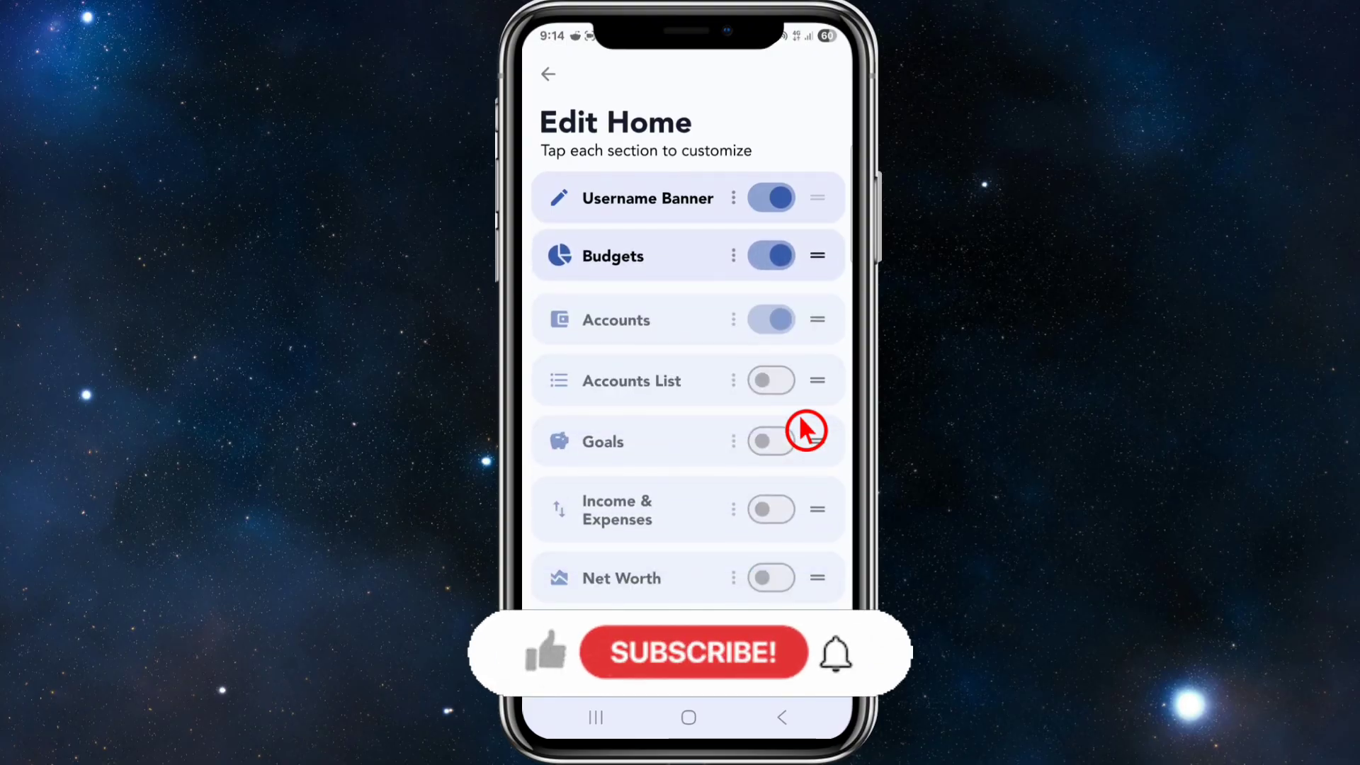
scroll(686, 588, down, 3)
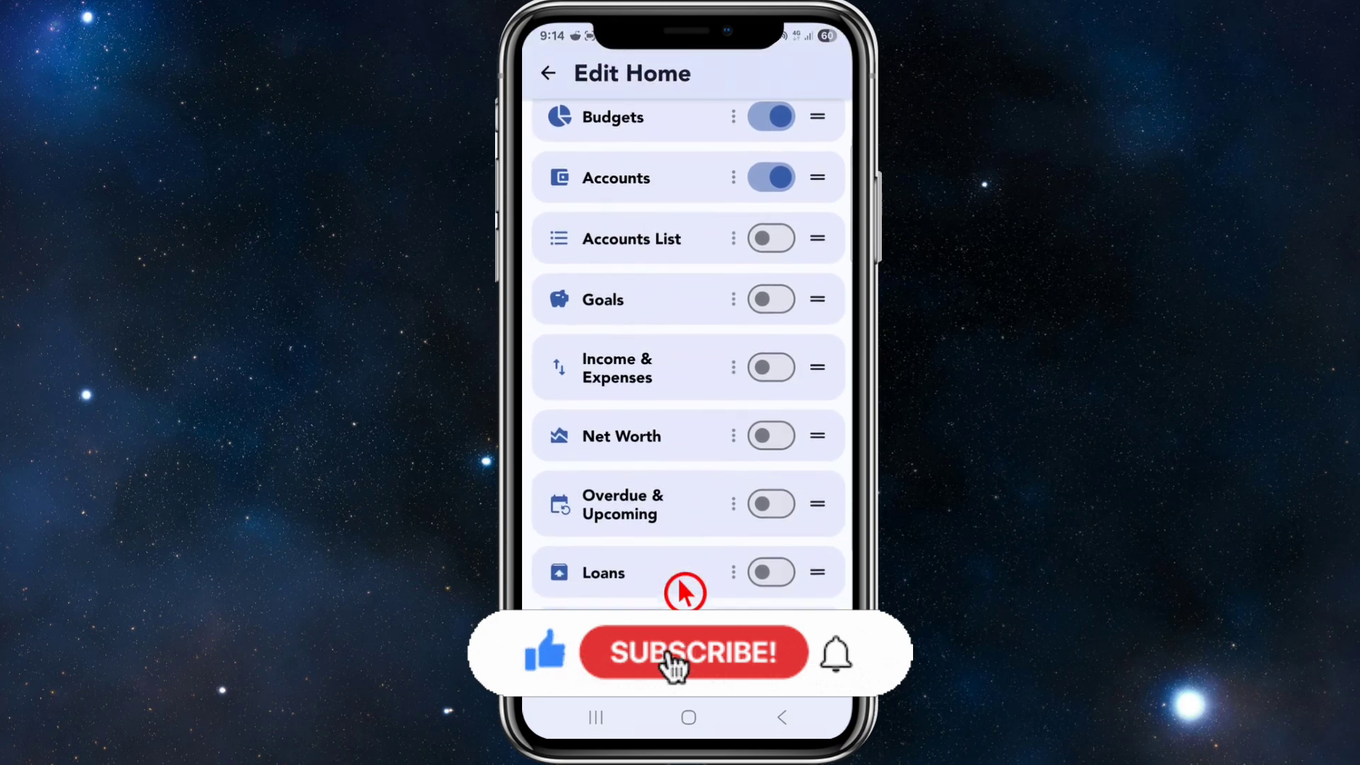
click(754, 436)
scroll(752, 464, down, 5)
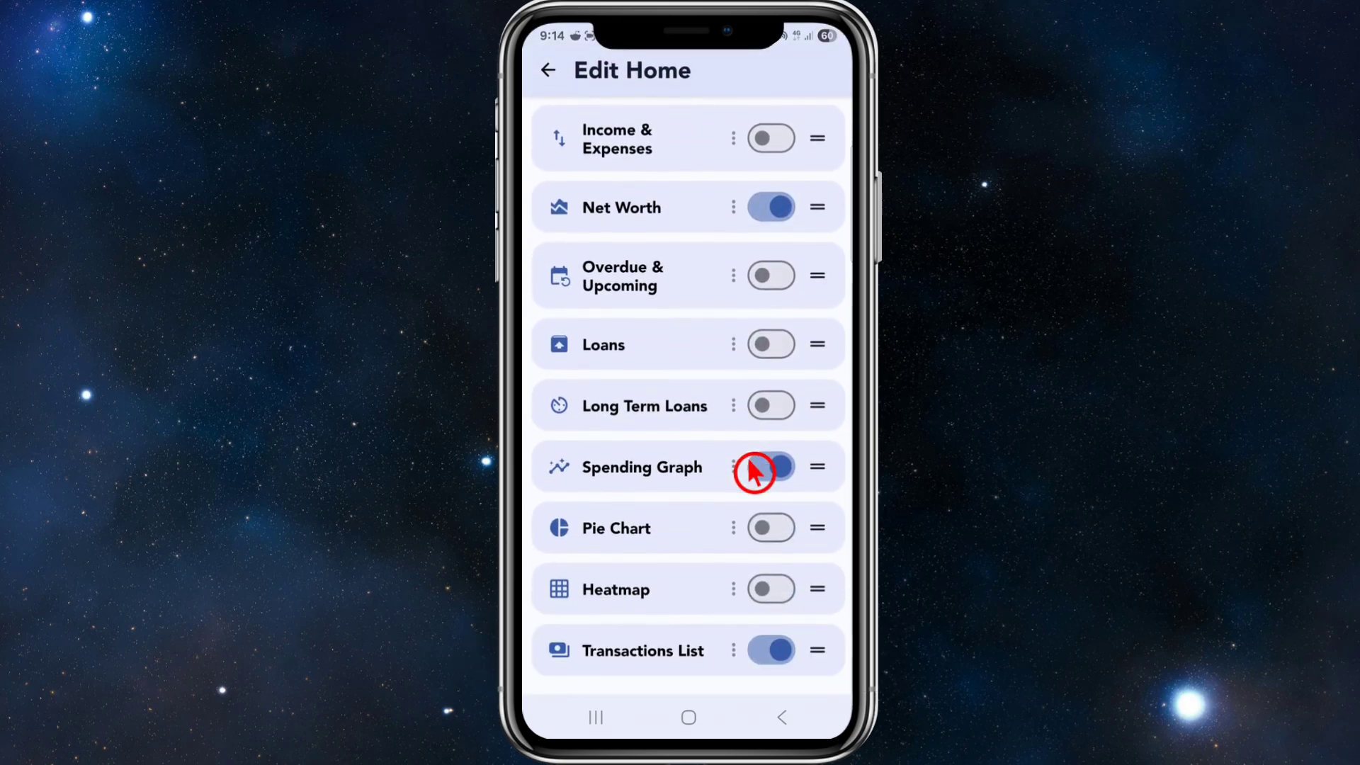
right_click(753, 471)
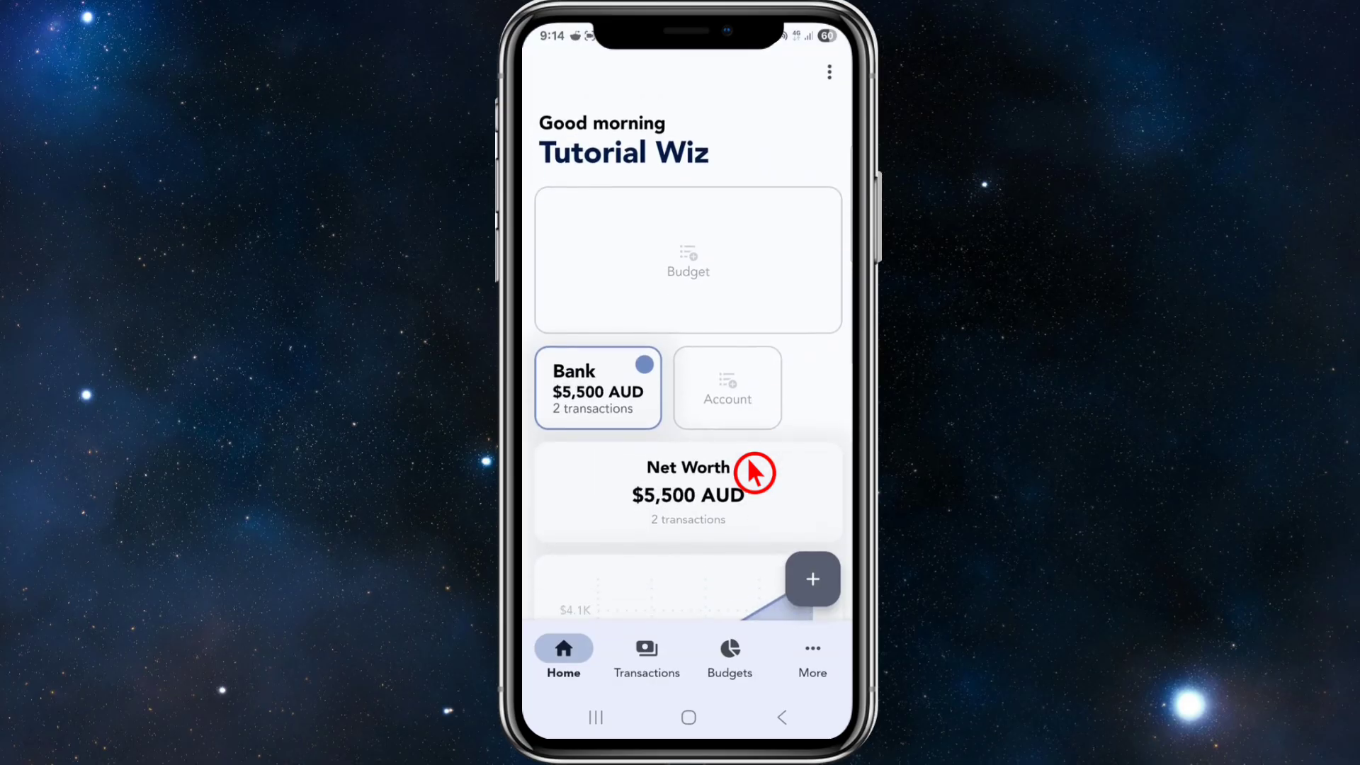